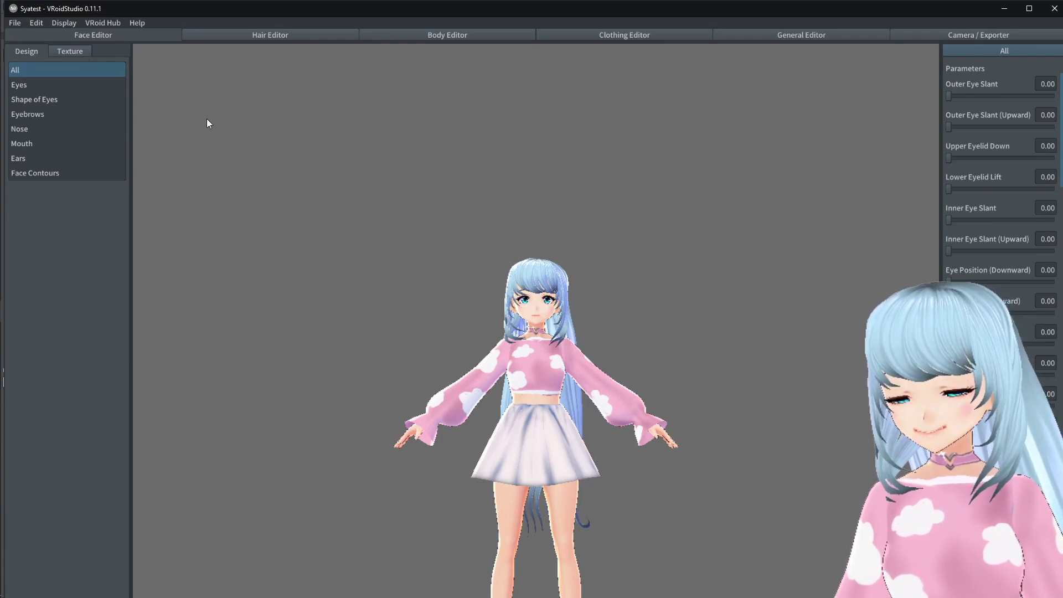
- Open the Clothing Editor and bring up the list of available tops
right_drag(359, 199, 405, 201)
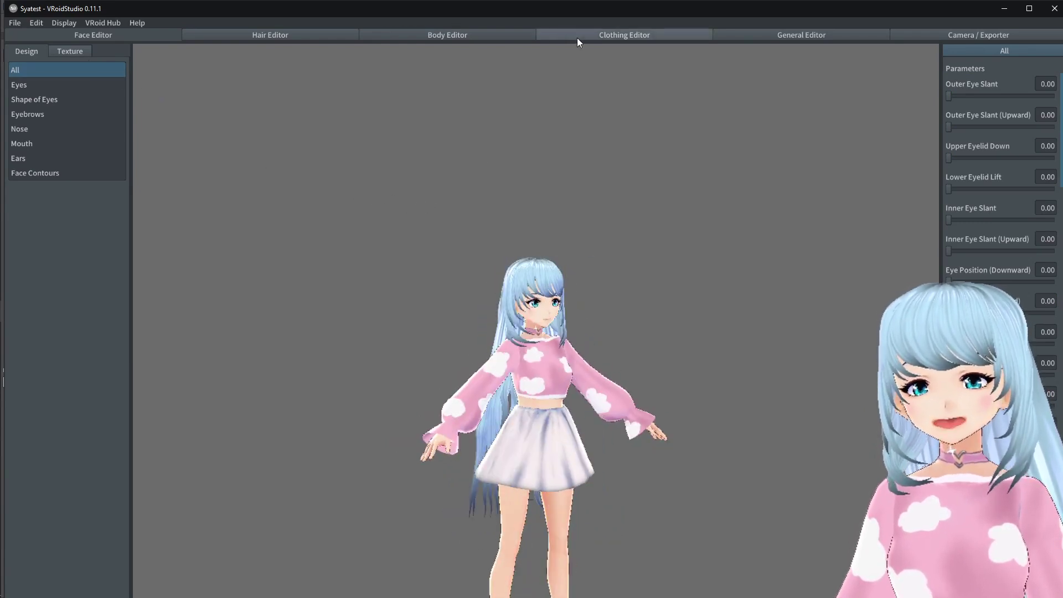
click(602, 39)
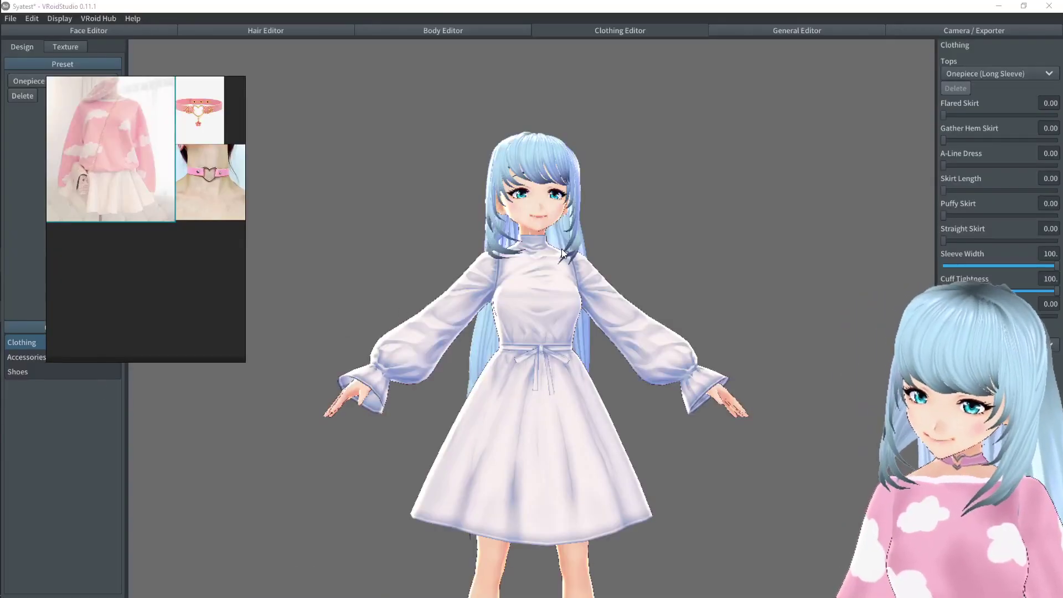
click(998, 75)
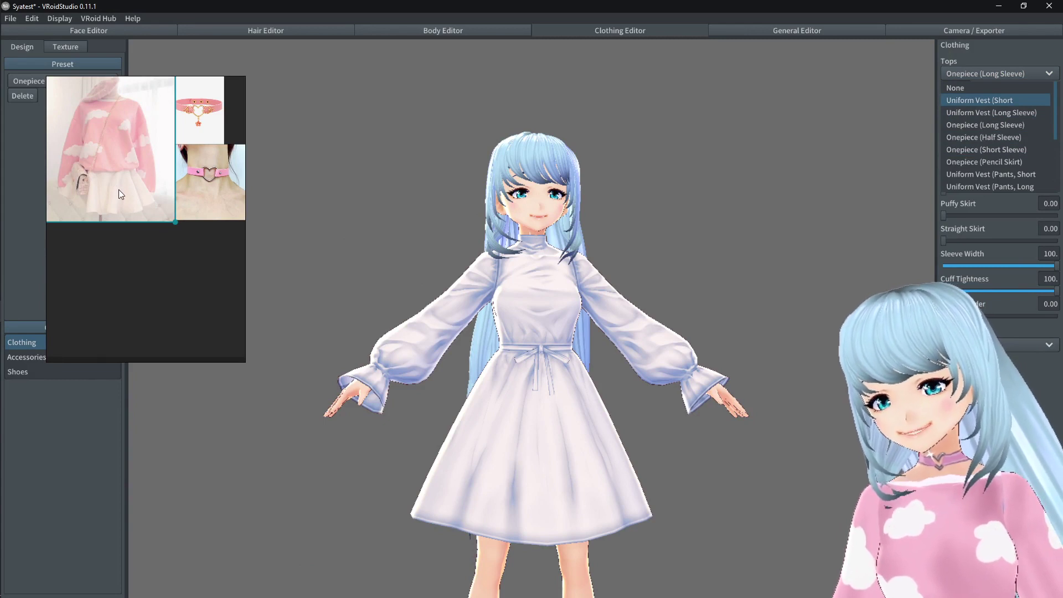
mouse_move(119, 163)
mouse_down()
mouse_move(125, 188)
mouse_move(121, 164)
mouse_up()
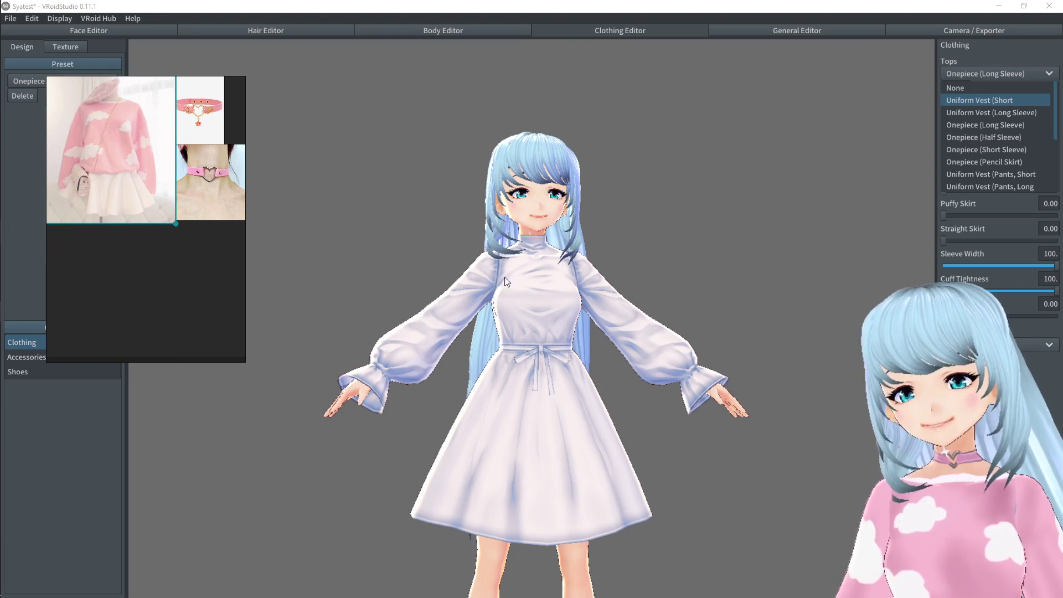
click(559, 291)
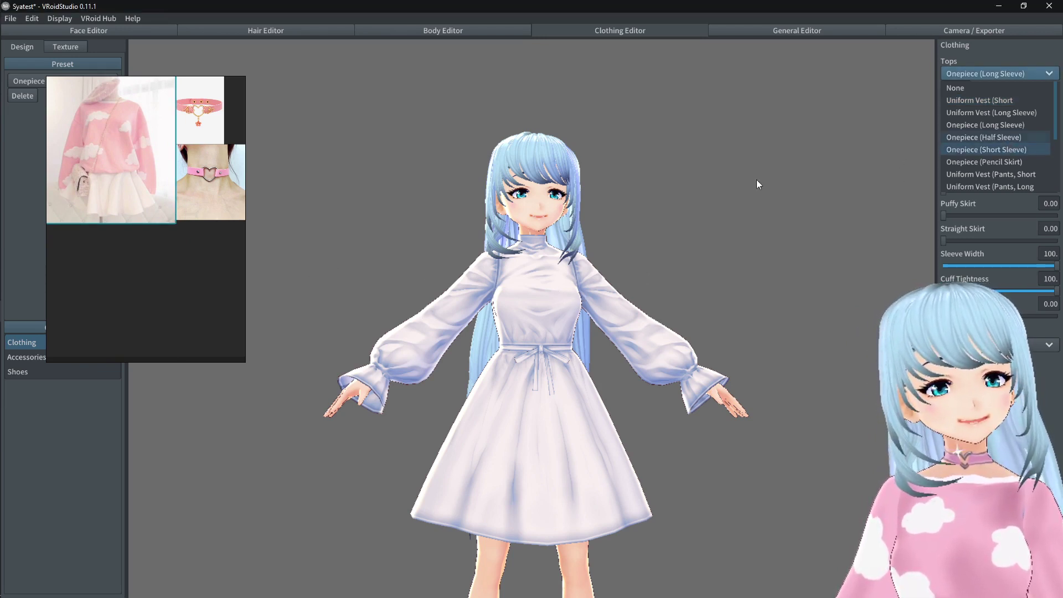
click(996, 75)
click(1005, 75)
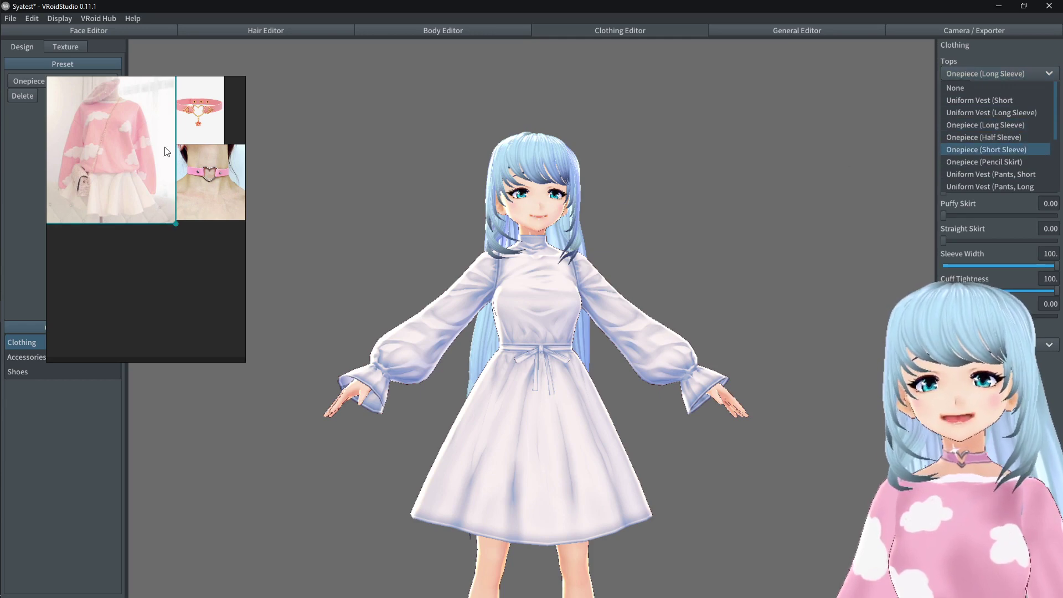
- Try the short-sleeve Uniform Vest, Onepiece (Short Sleeve), Onepiece (Pencil Skirt) and Uniform Vest (Pants, Long) tops on the avatar
click(1002, 101)
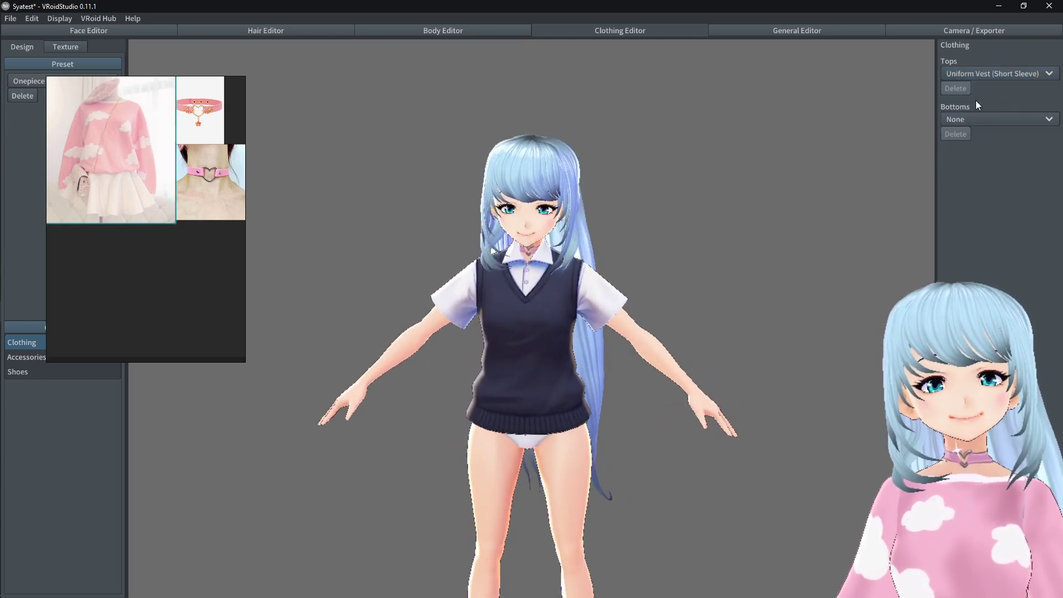
click(997, 74)
click(996, 150)
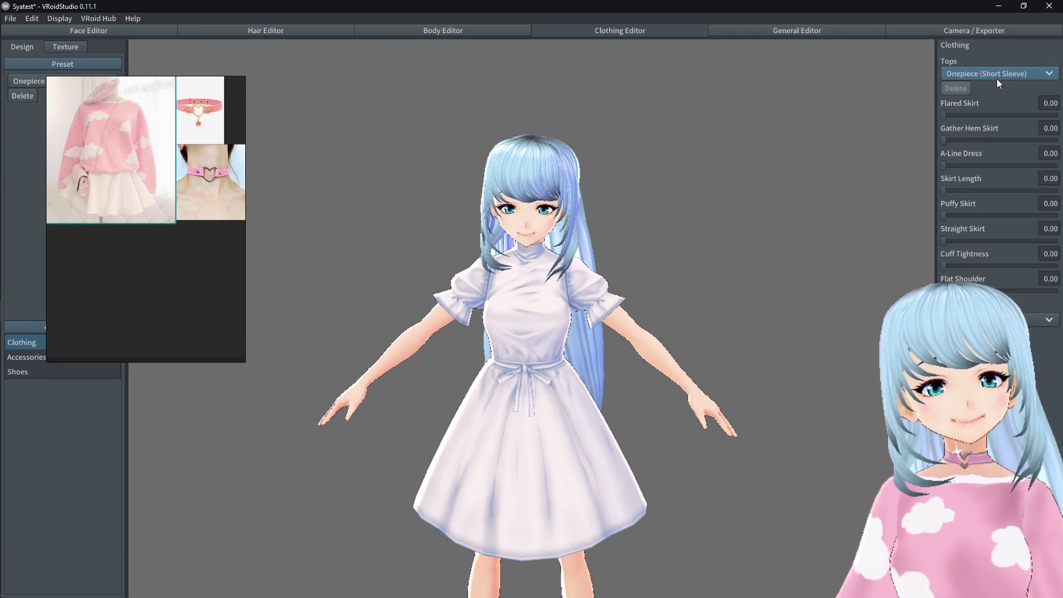
click(999, 74)
click(1004, 163)
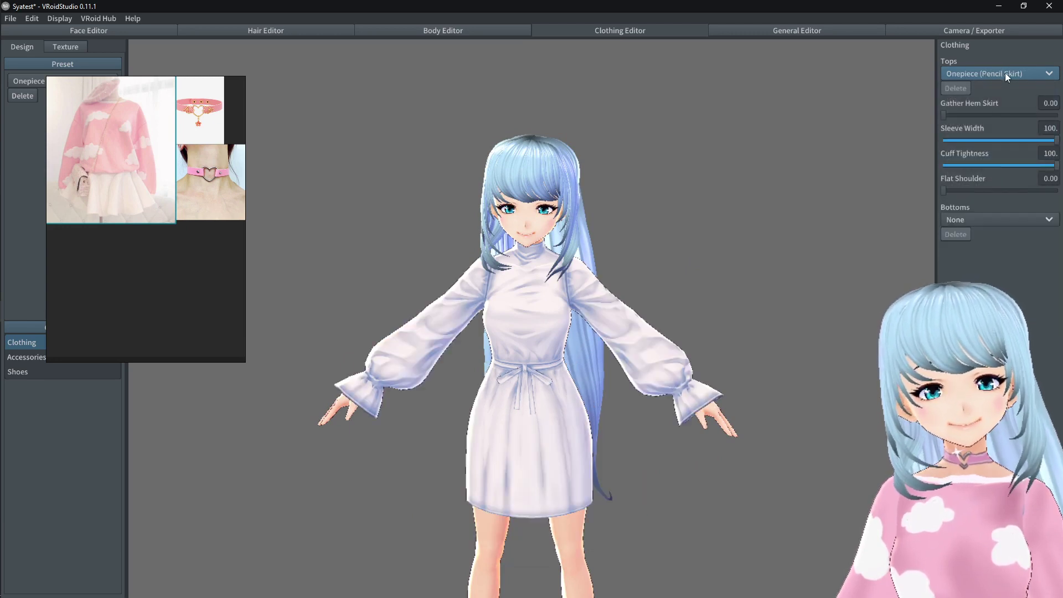
click(1005, 73)
click(1002, 185)
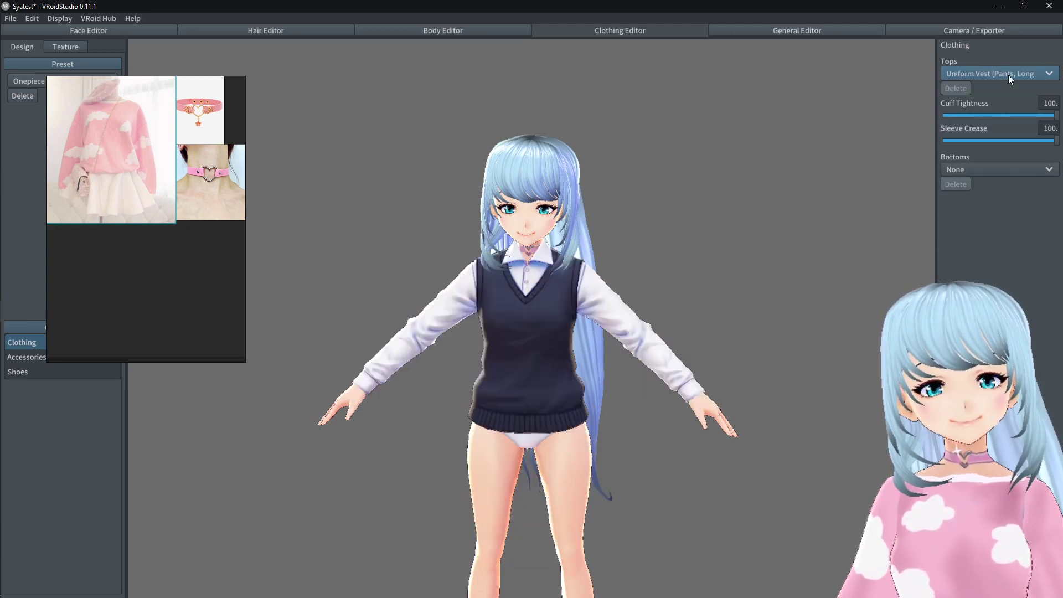
- Try the Long Coat (Stand Away) top and the pink cloud-patterned custom Onepiece (Long Sleeve) on the avatar
click(1009, 74)
scroll(1013, 138, down, 3)
click(1006, 160)
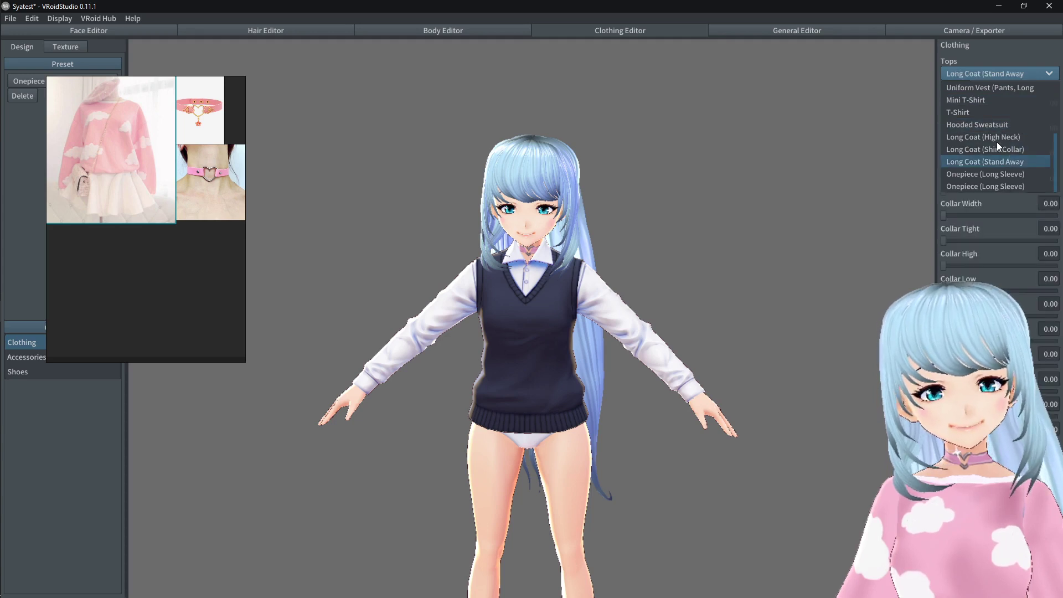
click(1003, 74)
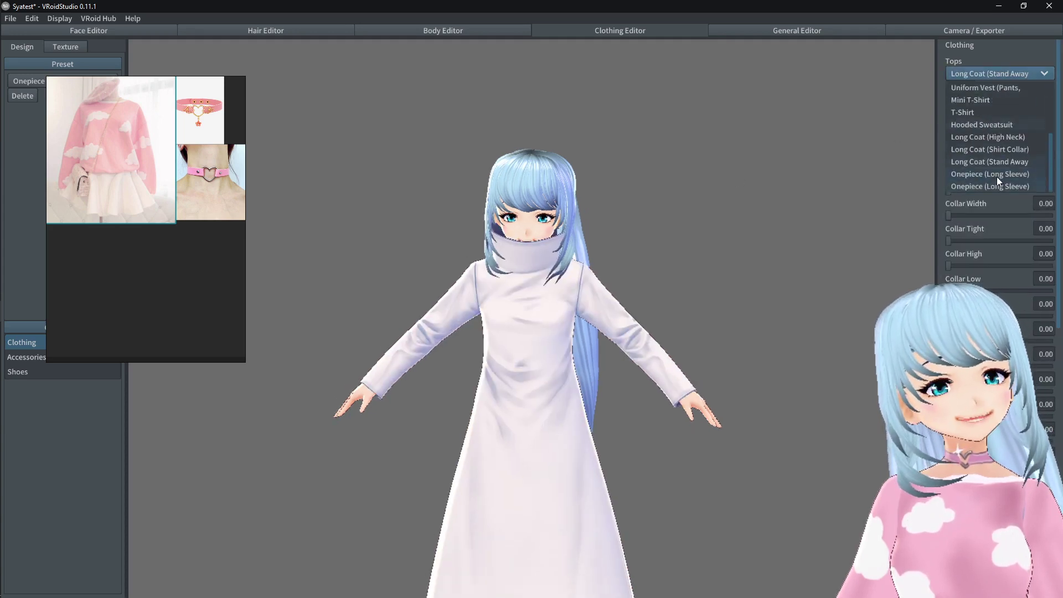
click(1001, 187)
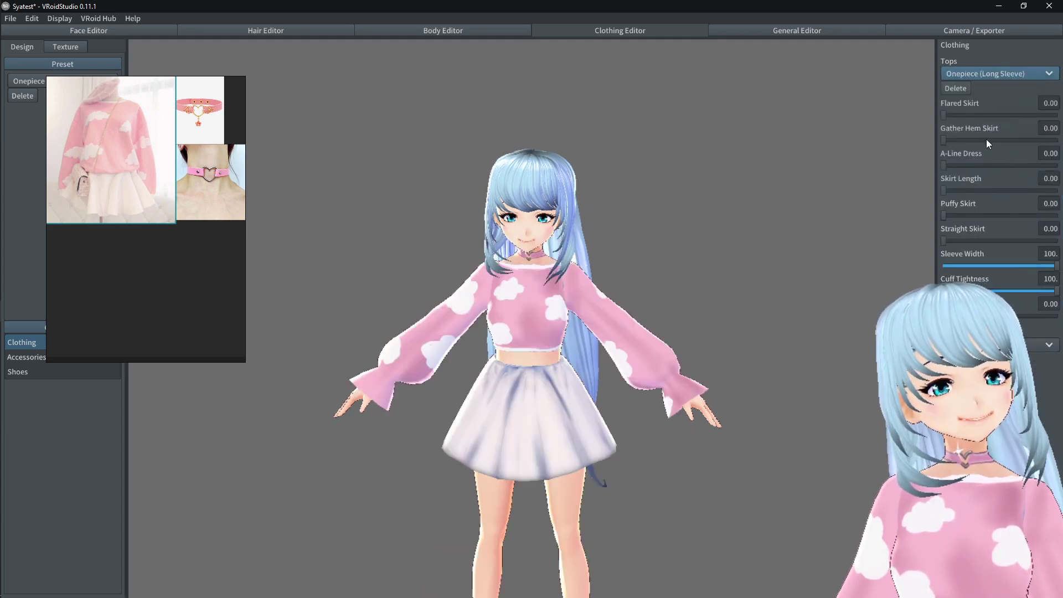
- Dress the avatar in the default white Onepiece (Long Sleeve) as the base top and put the outfit reference images away
click(1009, 75)
scroll(1008, 122, down, 3)
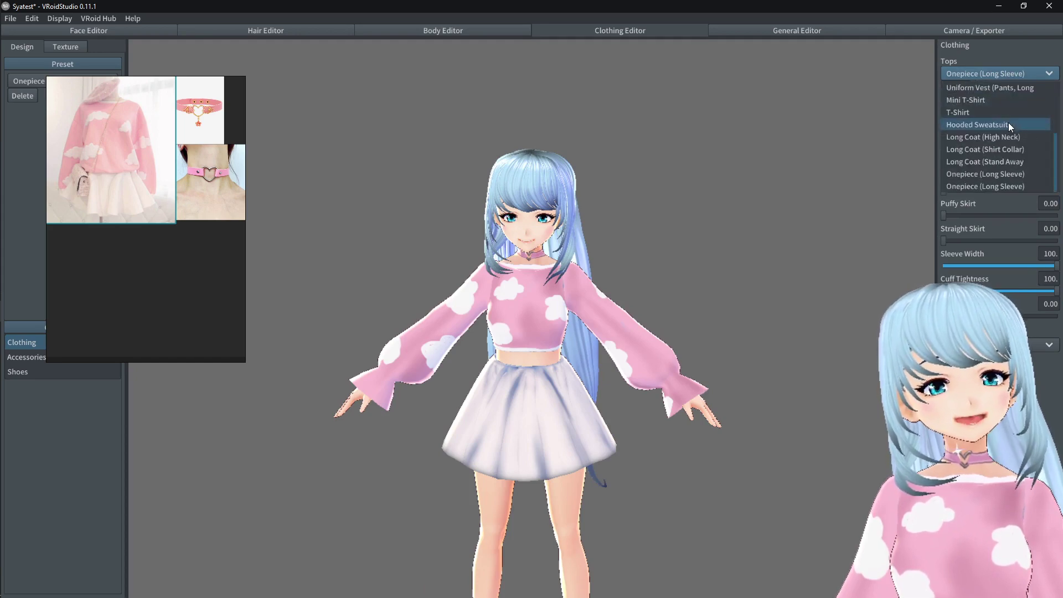
scroll(999, 122, up, 2)
click(994, 101)
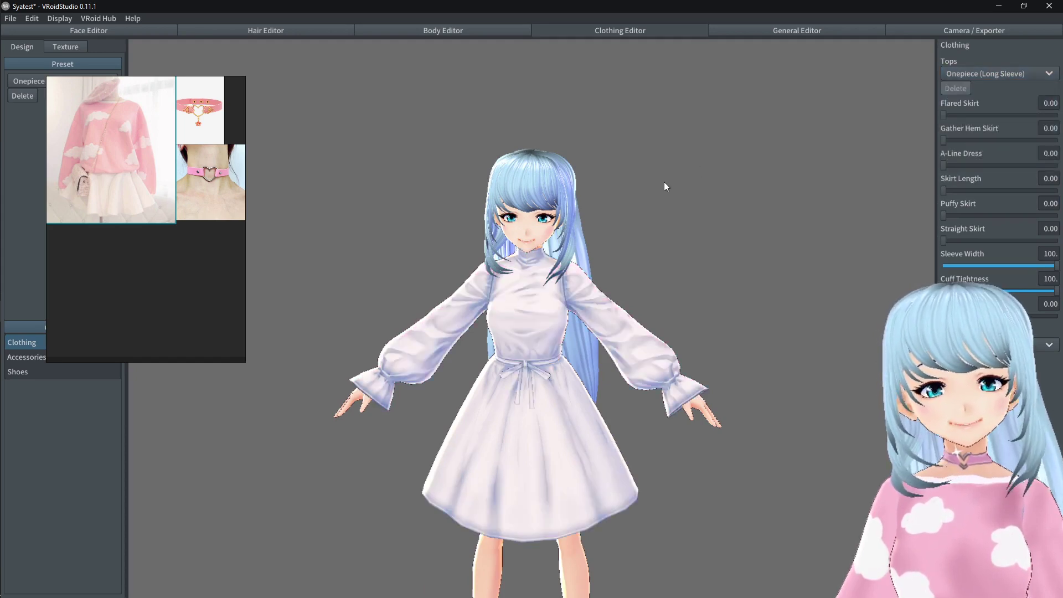
mouse_move(663, 182)
mouse_down()
mouse_move(750, 183)
mouse_move(658, 185)
mouse_up()
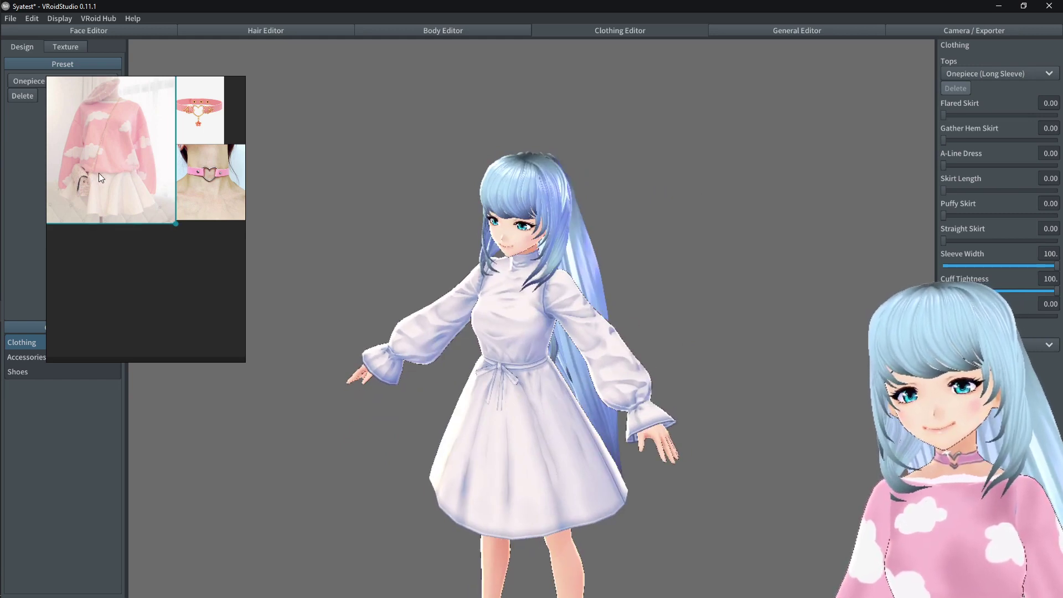
drag(562, 154, 586, 156)
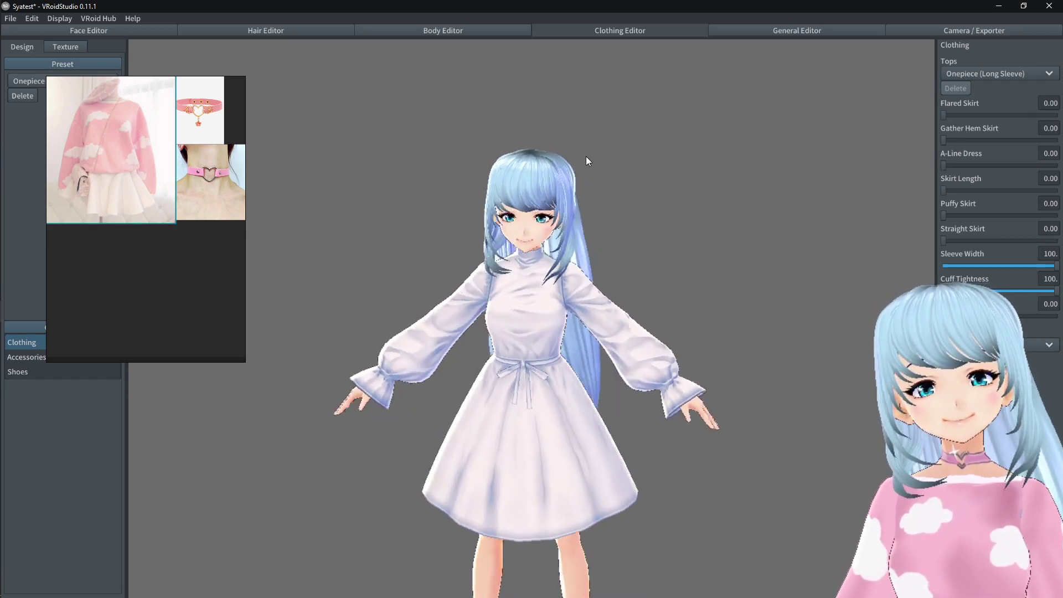
scroll(582, 197, up, 2)
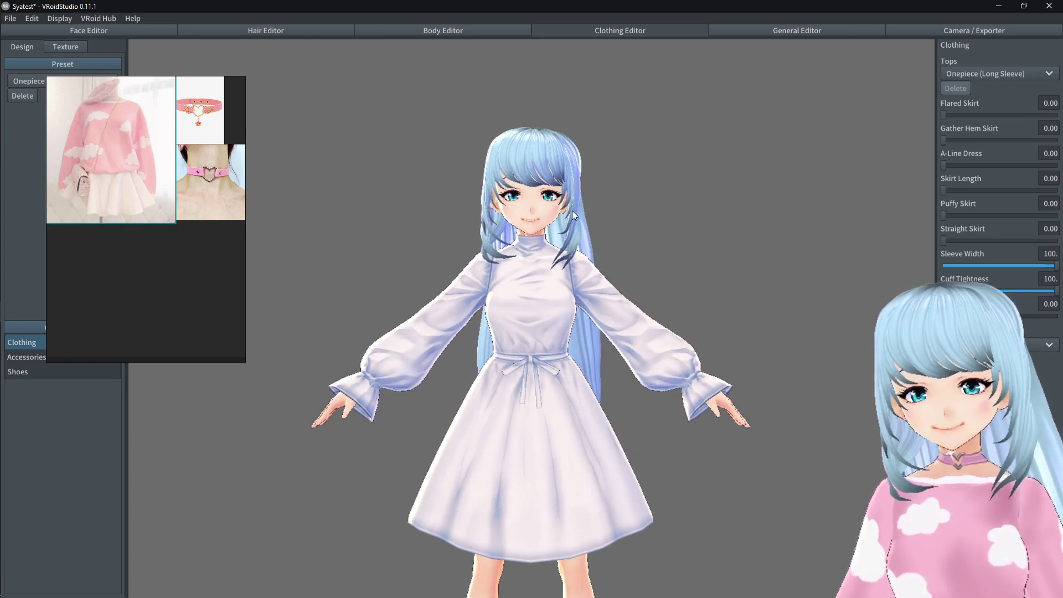
click(339, 100)
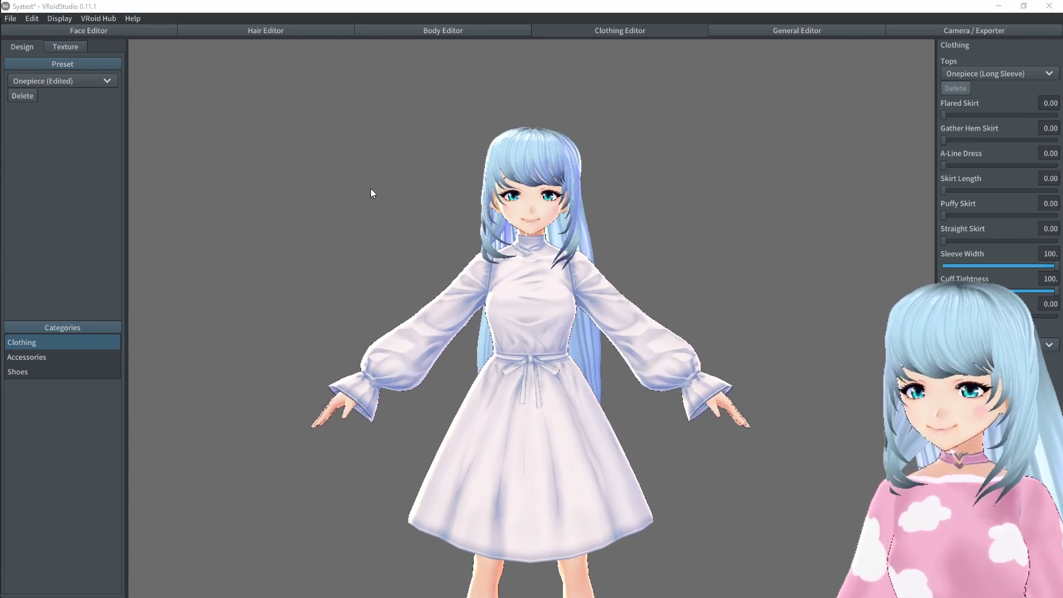
- Open the texture of the Onepiece (Long Sleeve) for editing and select the layer named Layer
click(59, 43)
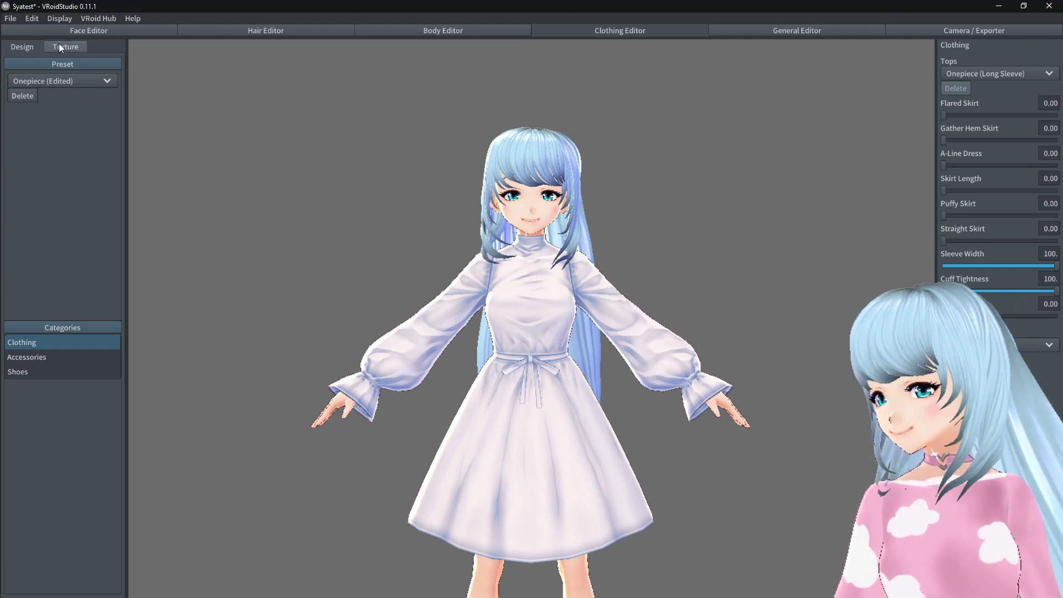
click(60, 47)
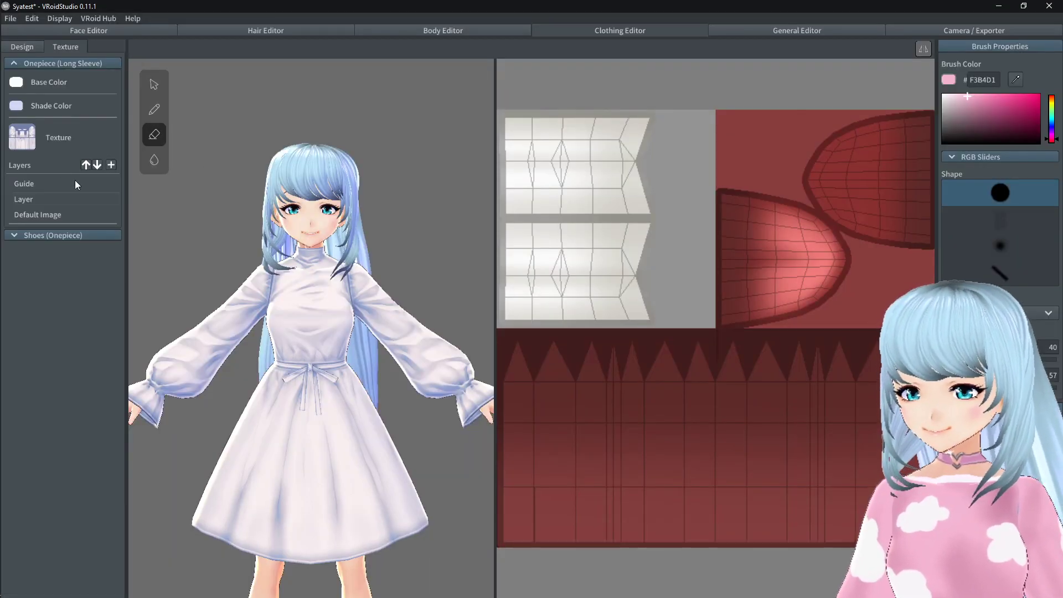
click(45, 201)
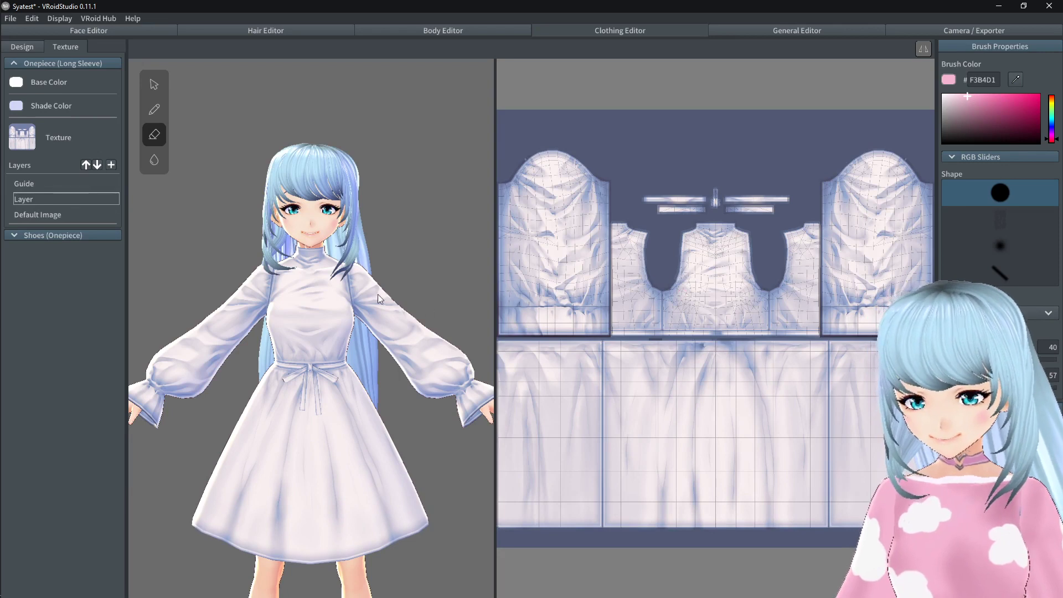
- Set the eraser size to 225 and select the Default Image layer of the dress texture
click(154, 110)
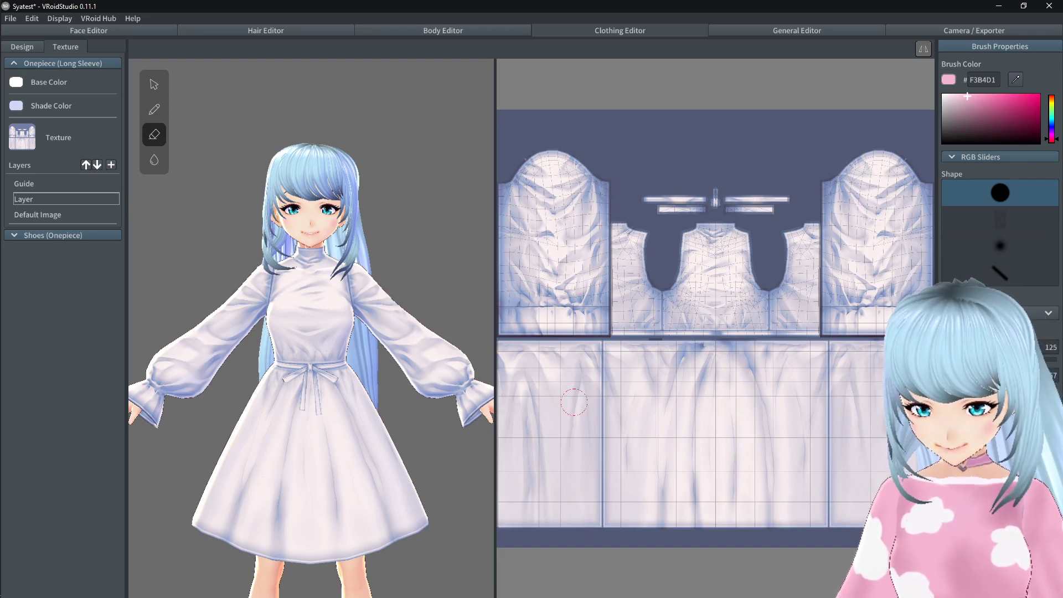
key(bracketright)
key(bracketright)
key(bracketright)
key(bracketright)
key(bracketright)
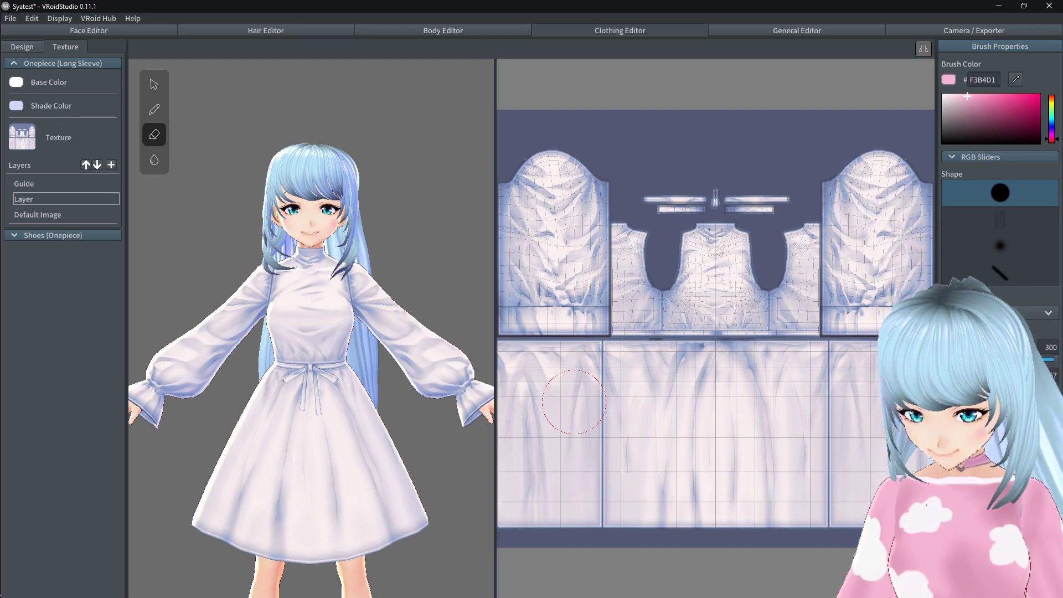
ctrl+scroll(575, 403, down, 1)
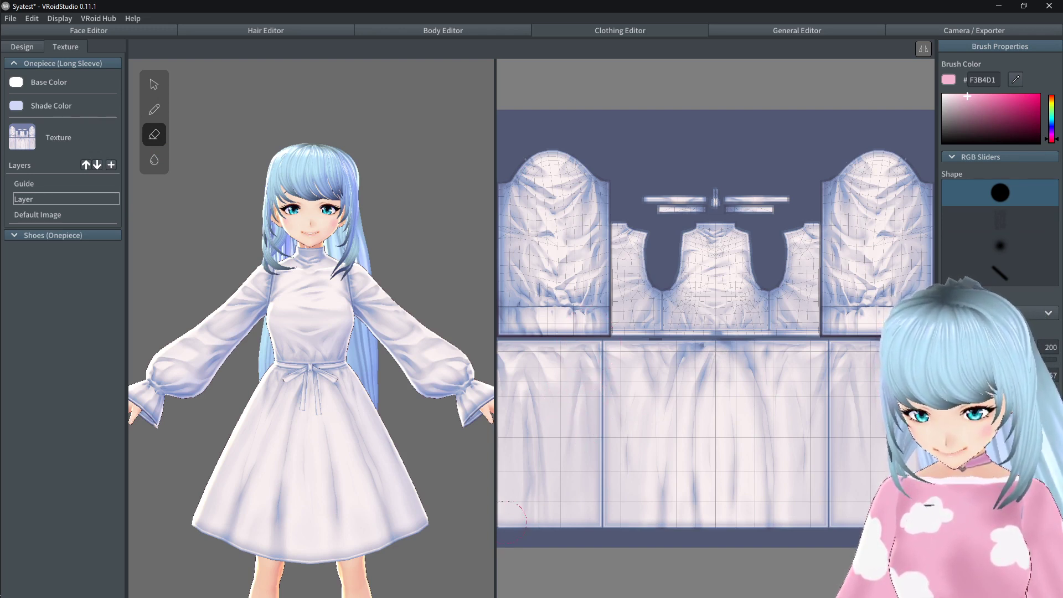
click(48, 218)
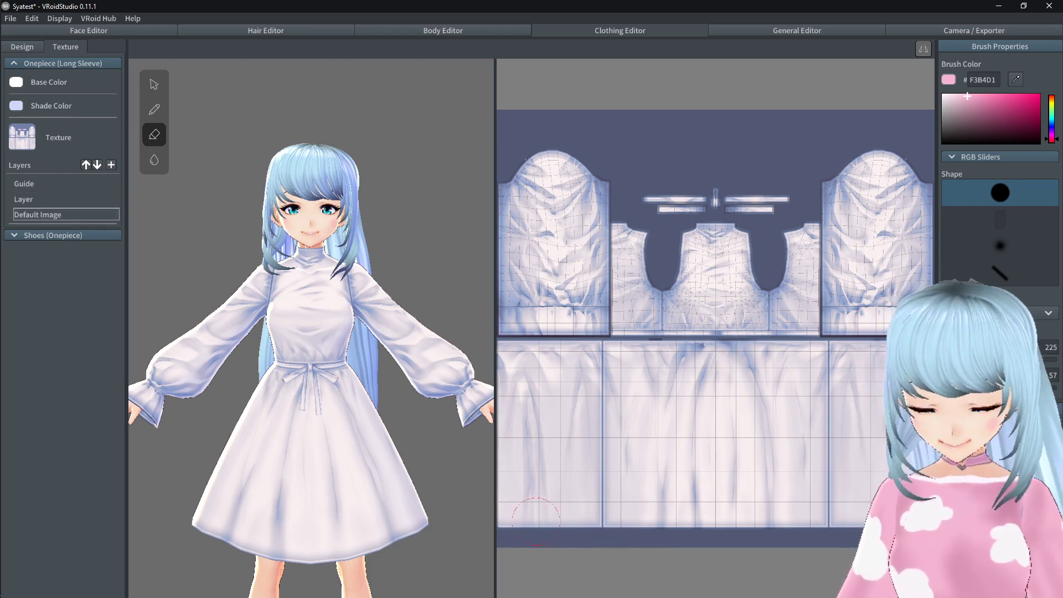
- Erase the lower hem across the skirt texture to shorten the dress, undoing the strokes that cut too high
mouse_move(536, 522)
mouse_down()
mouse_move(855, 518)
mouse_move(423, 526)
mouse_move(678, 534)
mouse_up()
mouse_move(878, 496)
mouse_down()
mouse_move(464, 461)
mouse_move(731, 434)
mouse_move(495, 417)
mouse_up()
key(ctrl+z)
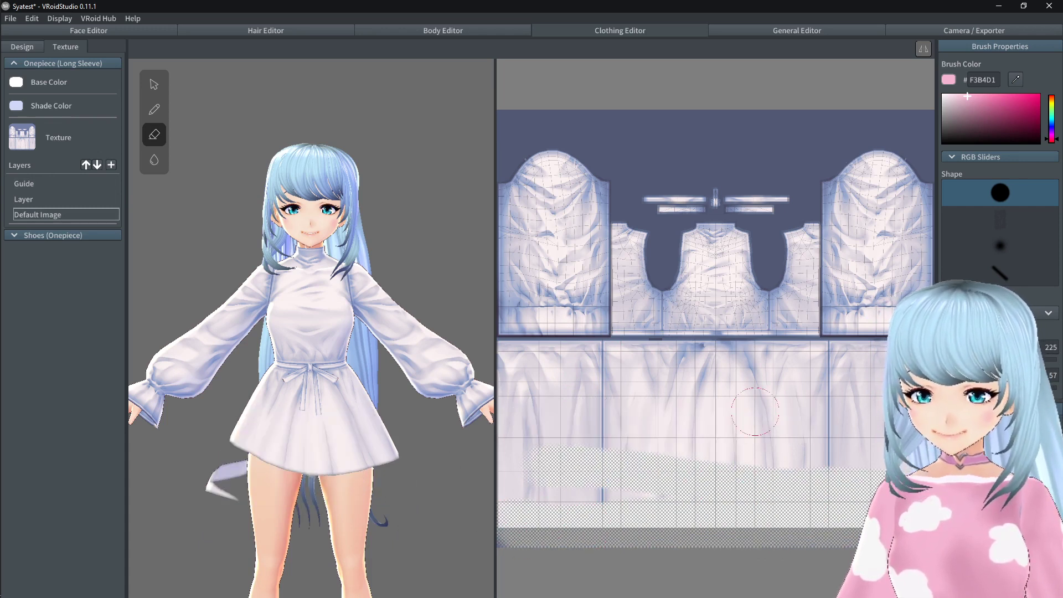
key(ctrl+z)
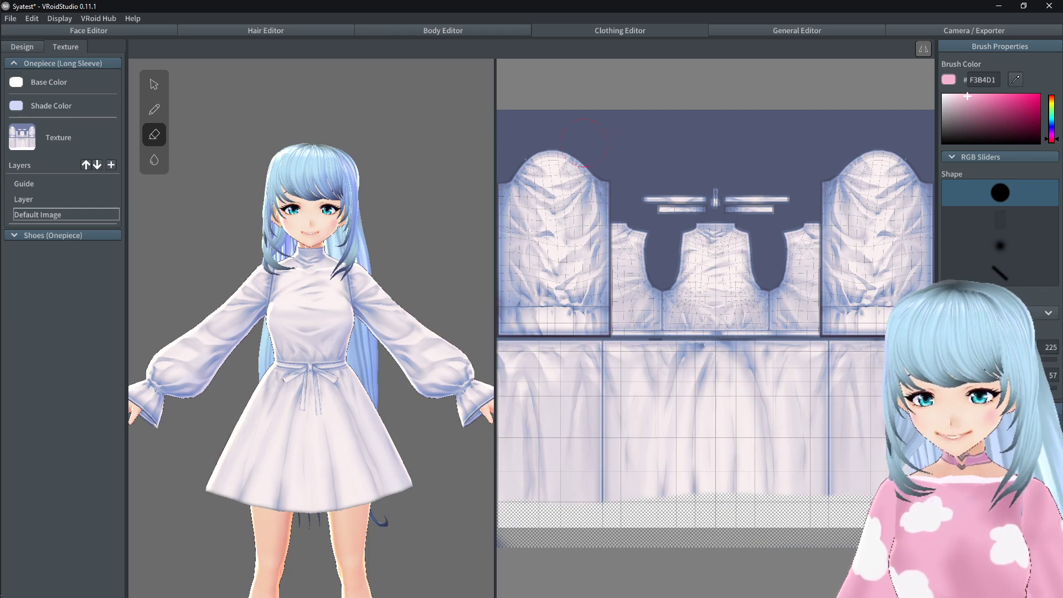
- Erase the rounded upper ends of both sleeves on the texture to bare the avatar's shoulders
mouse_move(597, 166)
mouse_down()
mouse_move(507, 167)
mouse_move(607, 166)
mouse_up()
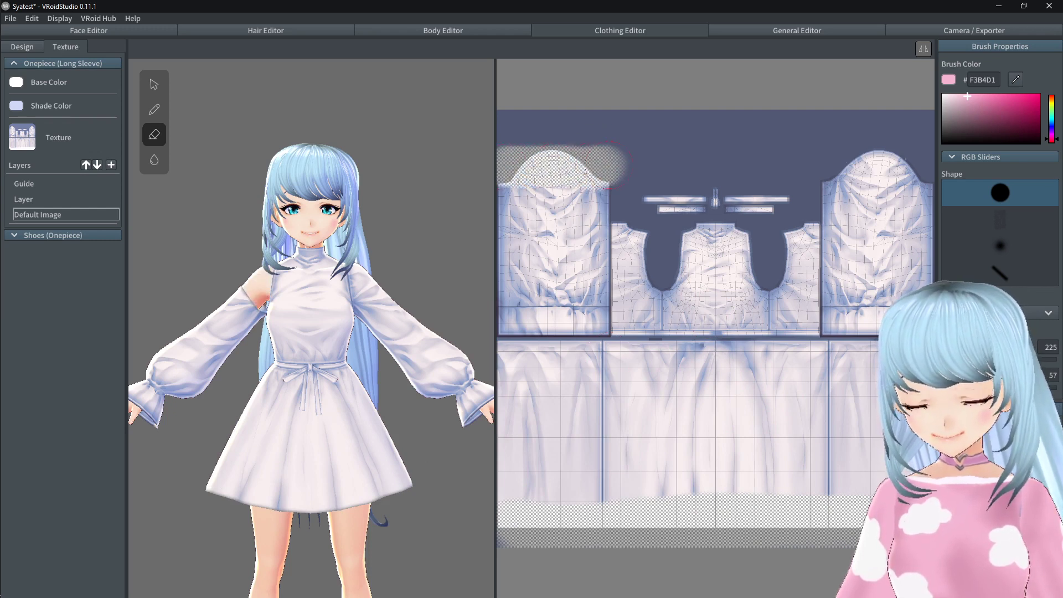
drag(806, 172, 933, 171)
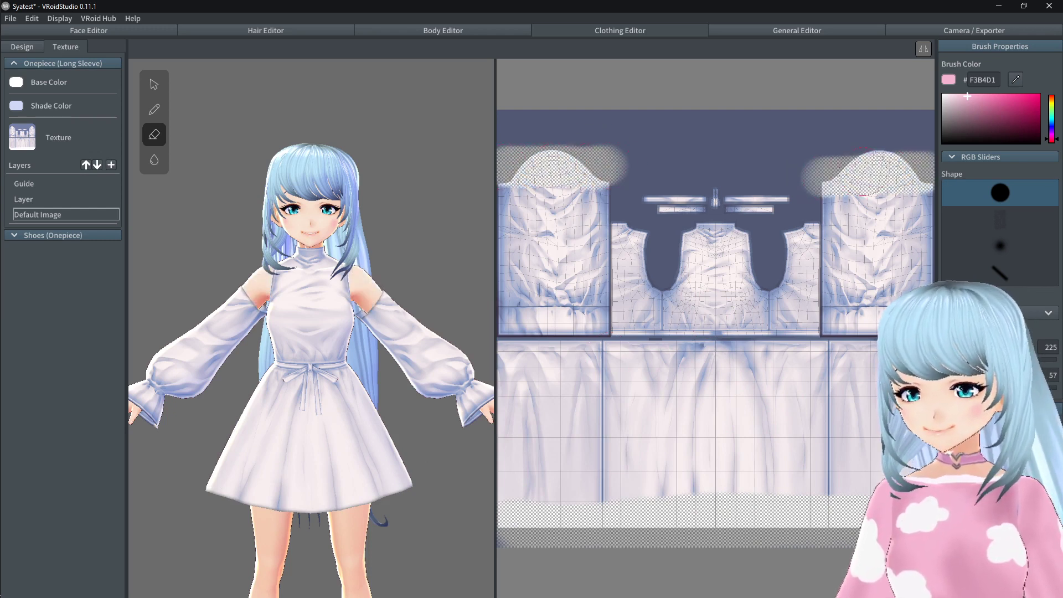
drag(862, 195, 910, 194)
- Erase the neck and upper chest of the bodice texture for an off-shoulder neckline, undoing the stroke that cuts into the sleeve
mouse_move(309, 277)
right_down()
mouse_move(304, 267)
mouse_move(316, 280)
mouse_move(304, 280)
mouse_move(380, 280)
mouse_move(300, 280)
right_up()
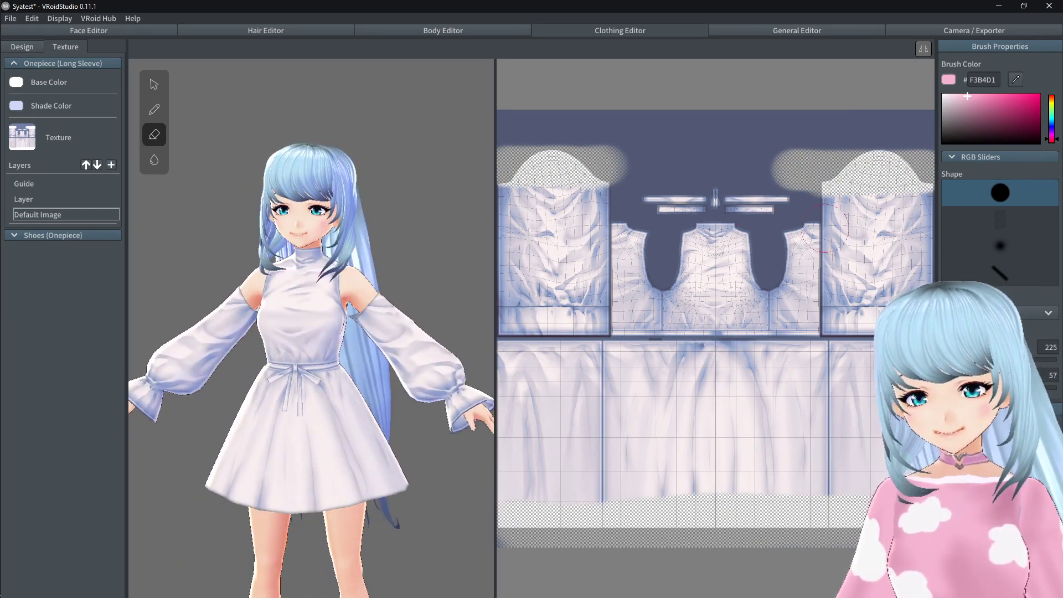
mouse_move(630, 230)
mouse_down()
mouse_move(775, 233)
mouse_move(798, 222)
mouse_move(615, 249)
mouse_move(767, 271)
mouse_move(728, 272)
mouse_up()
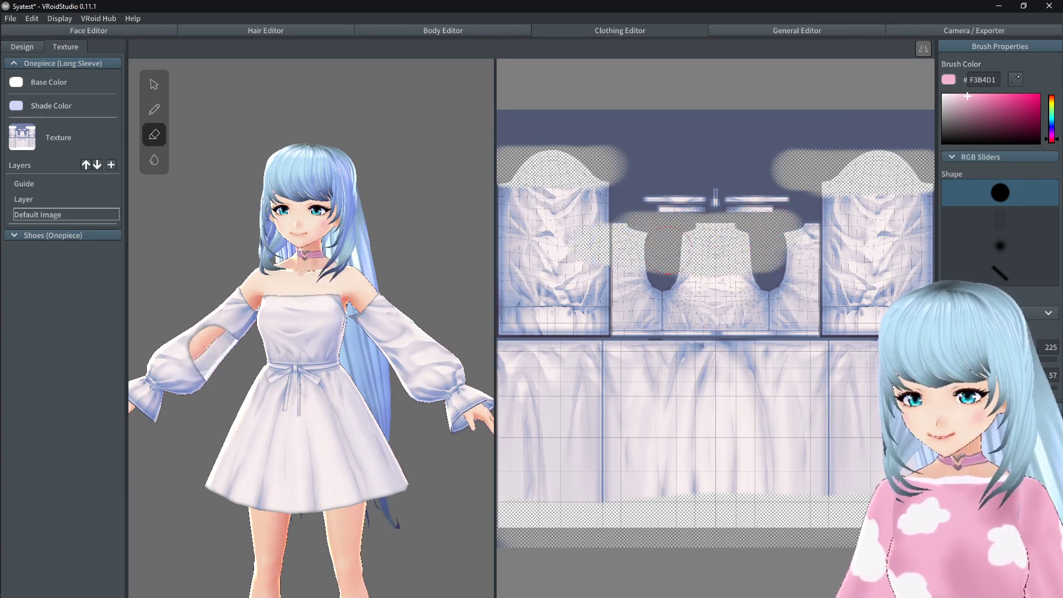
key(ctrl+z)
mouse_move(663, 249)
mouse_down()
mouse_move(632, 238)
mouse_move(770, 244)
mouse_move(789, 233)
mouse_move(670, 216)
mouse_move(700, 252)
mouse_up()
right_drag(394, 282, 380, 254)
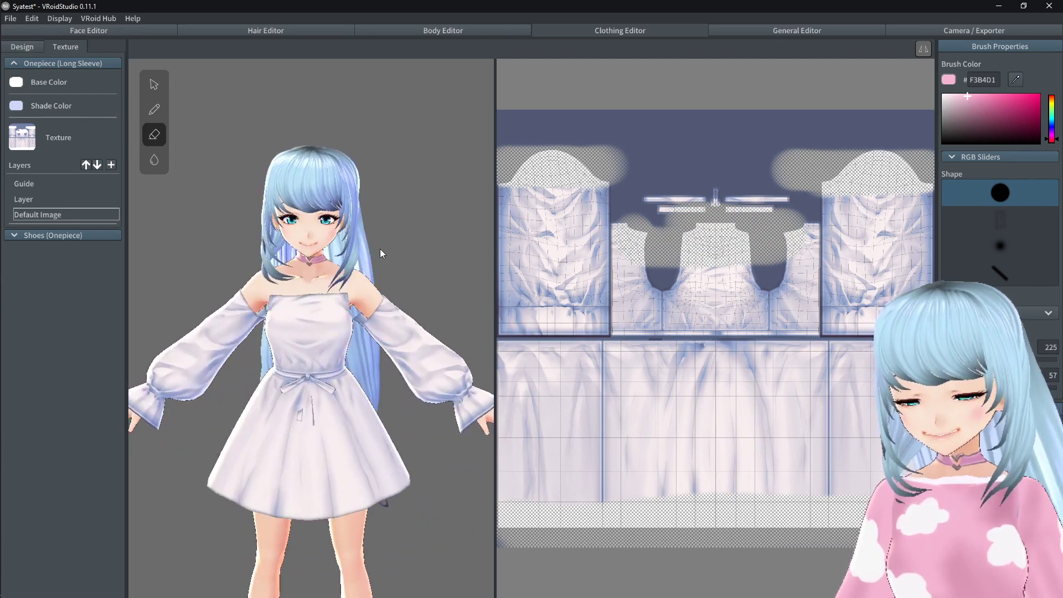
- Duplicate the Default Image layer of the dress texture
right_click(48, 217)
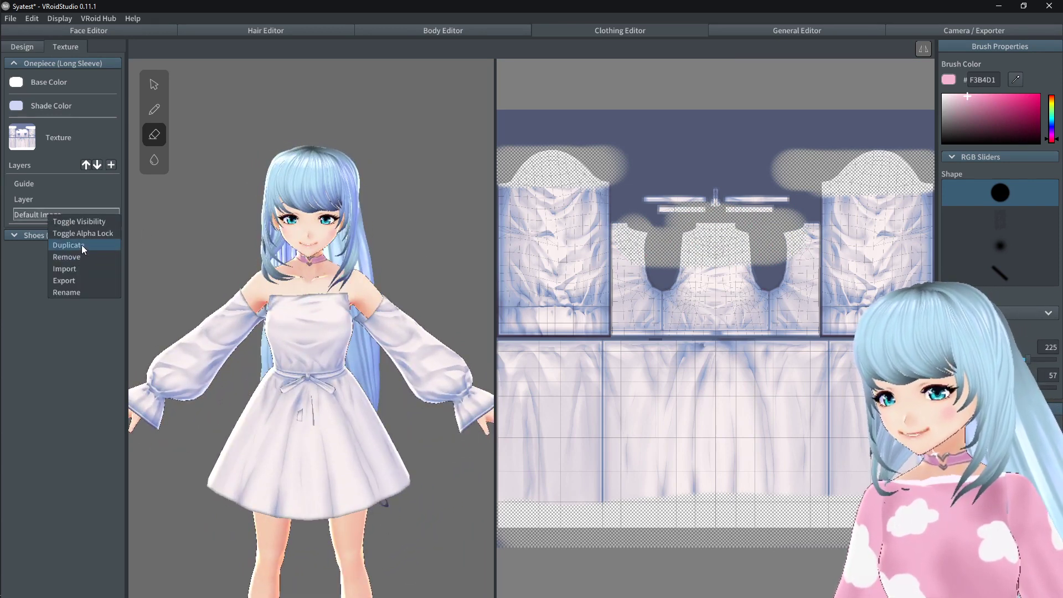
click(82, 245)
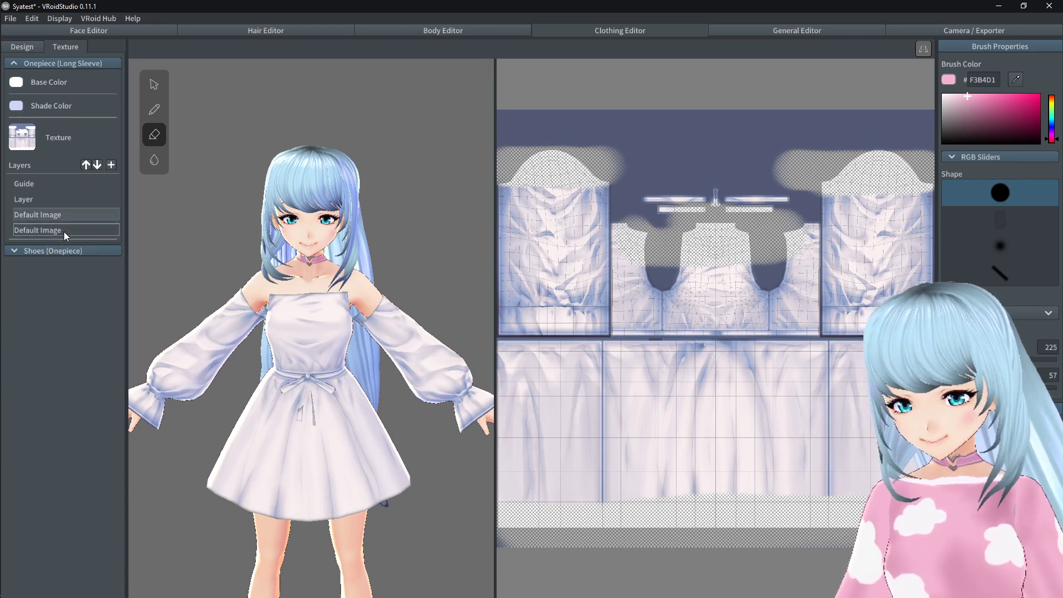
- Undo the layer duplication and paint the left-hand sleeve of the texture solid pink with colour E765A1
key(ctrl+z)
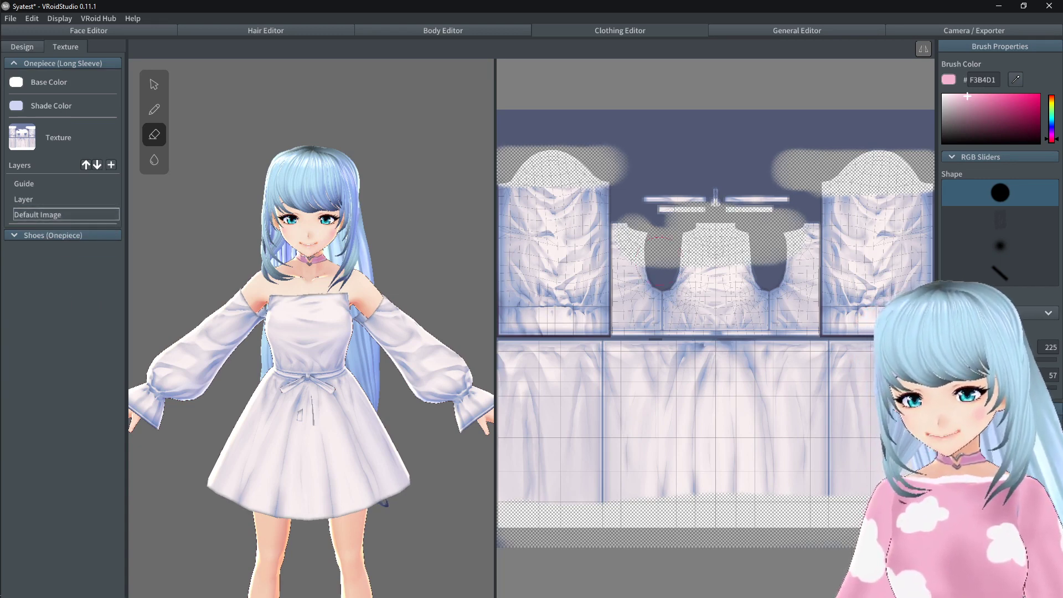
mouse_move(443, 258)
right_down()
mouse_move(486, 255)
mouse_move(423, 253)
mouse_move(460, 253)
mouse_move(443, 253)
right_up()
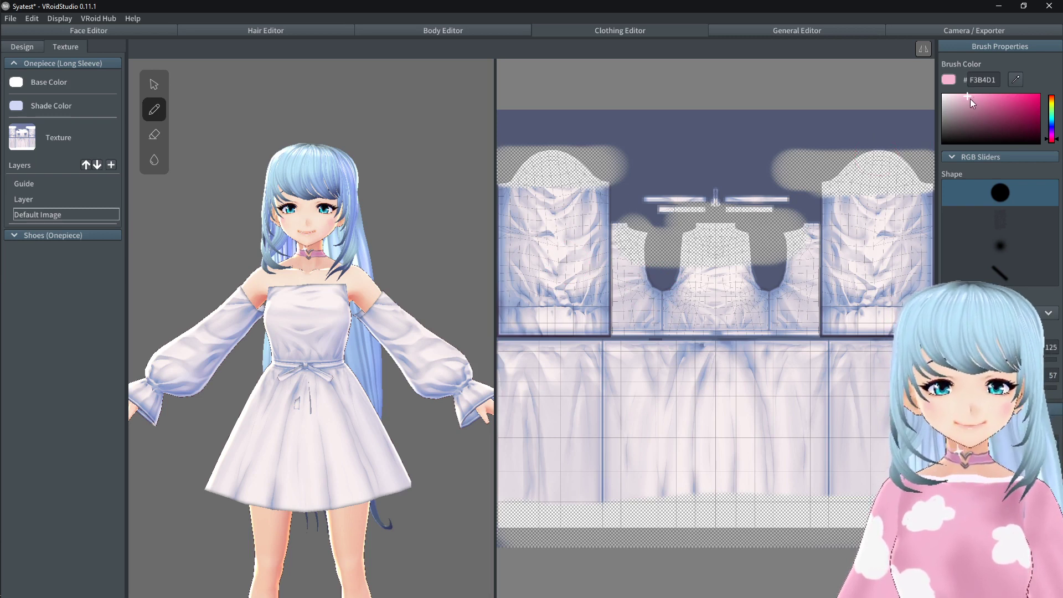
mouse_move(571, 235)
mouse_down()
mouse_move(532, 221)
mouse_move(582, 202)
mouse_move(537, 213)
mouse_move(518, 244)
mouse_move(601, 280)
mouse_move(604, 318)
mouse_move(560, 320)
mouse_move(609, 244)
mouse_move(581, 216)
mouse_up()
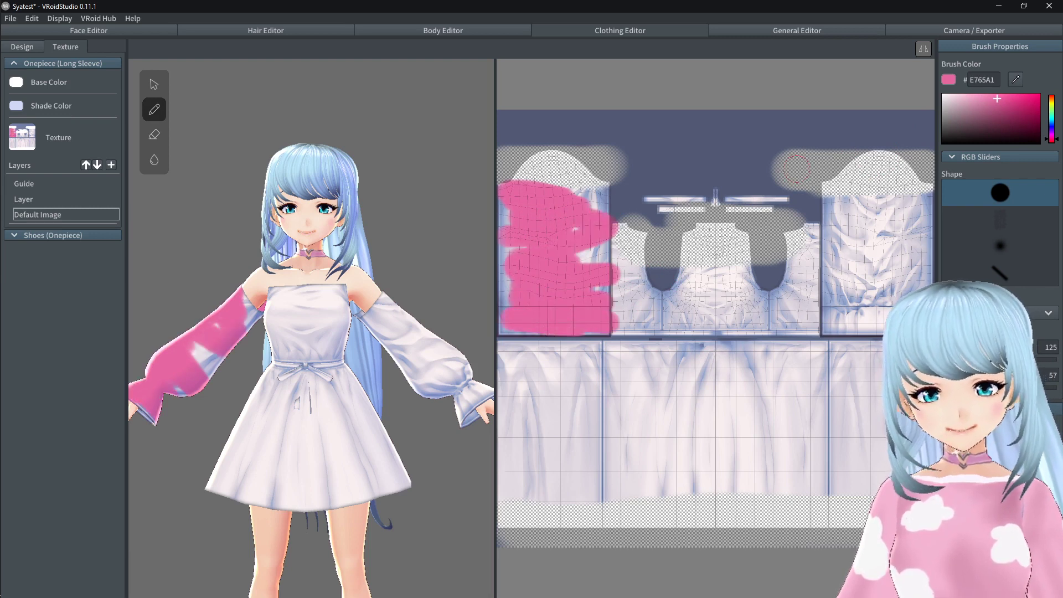
- Sample the sleeve's pink and paint it across the bodice between the two sleeves on the texture
click(1017, 79)
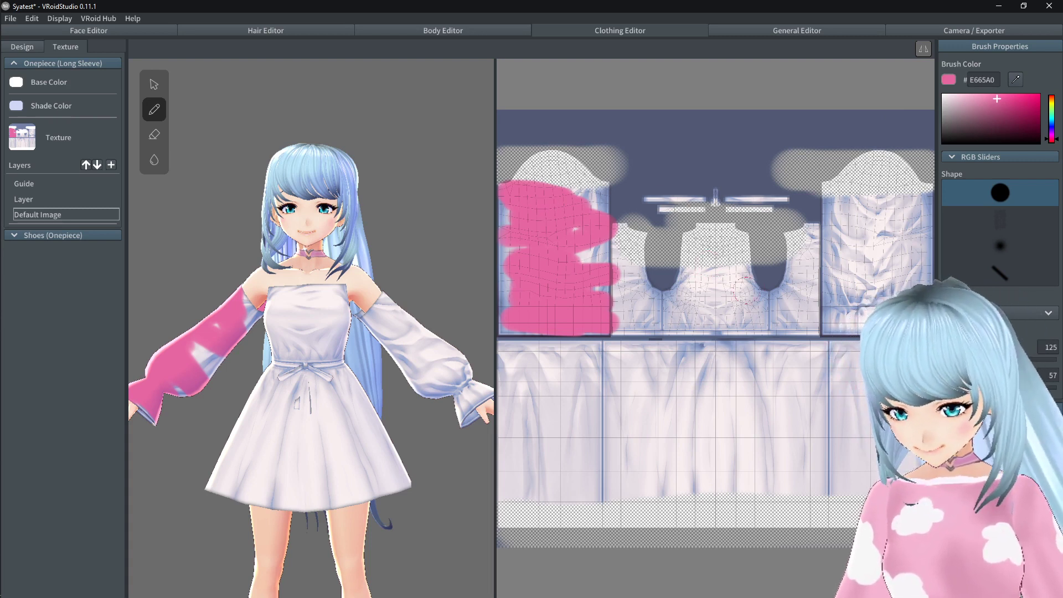
mouse_move(706, 293)
mouse_down()
mouse_move(696, 267)
mouse_move(744, 276)
mouse_move(715, 302)
mouse_move(636, 308)
mouse_move(605, 252)
mouse_up()
mouse_move(628, 296)
mouse_down()
mouse_move(657, 324)
mouse_move(798, 313)
mouse_move(805, 258)
mouse_up()
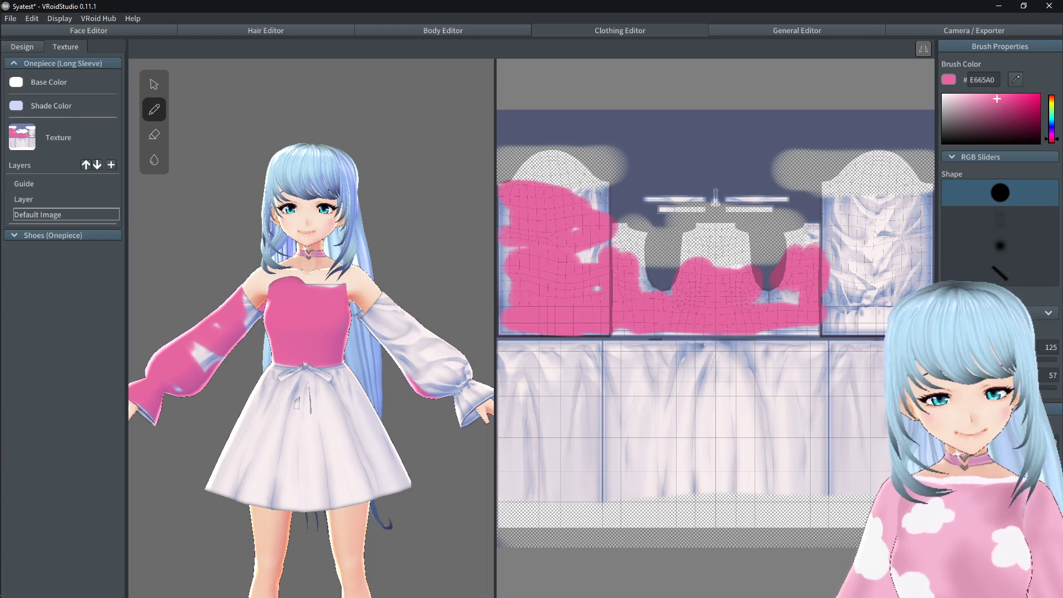
- Paint darker pink 9E3967 shading along the lower bodice and the lower end of the pink sleeve, using a smaller brush
key(bracketleft)
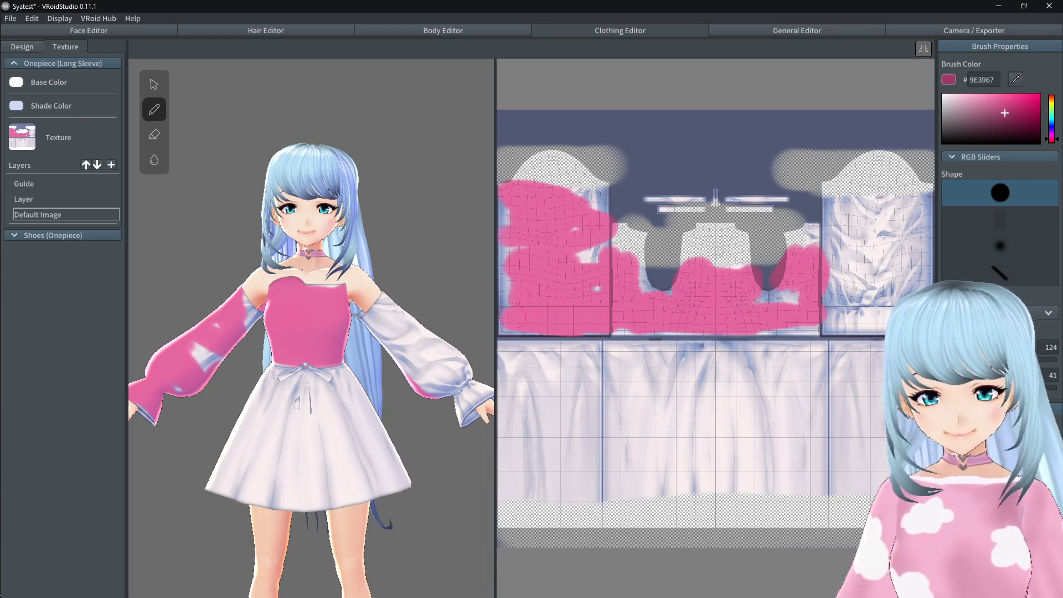
click(529, 320)
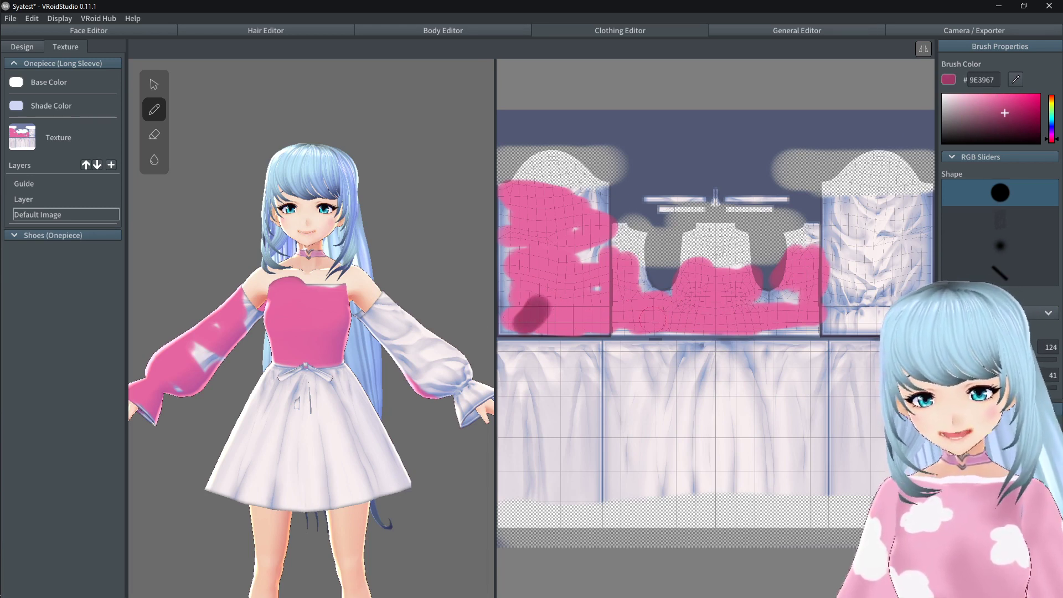
mouse_move(665, 320)
mouse_down()
mouse_move(620, 324)
mouse_move(781, 321)
mouse_up()
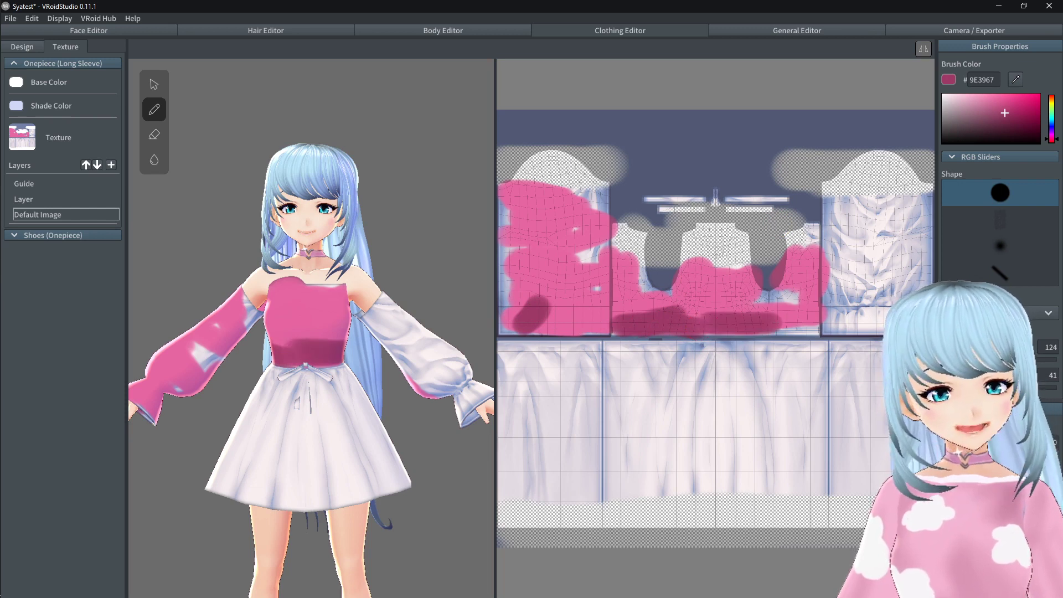
mouse_move(684, 315)
mouse_down()
mouse_move(703, 312)
mouse_move(626, 309)
mouse_move(756, 313)
mouse_move(623, 300)
mouse_up()
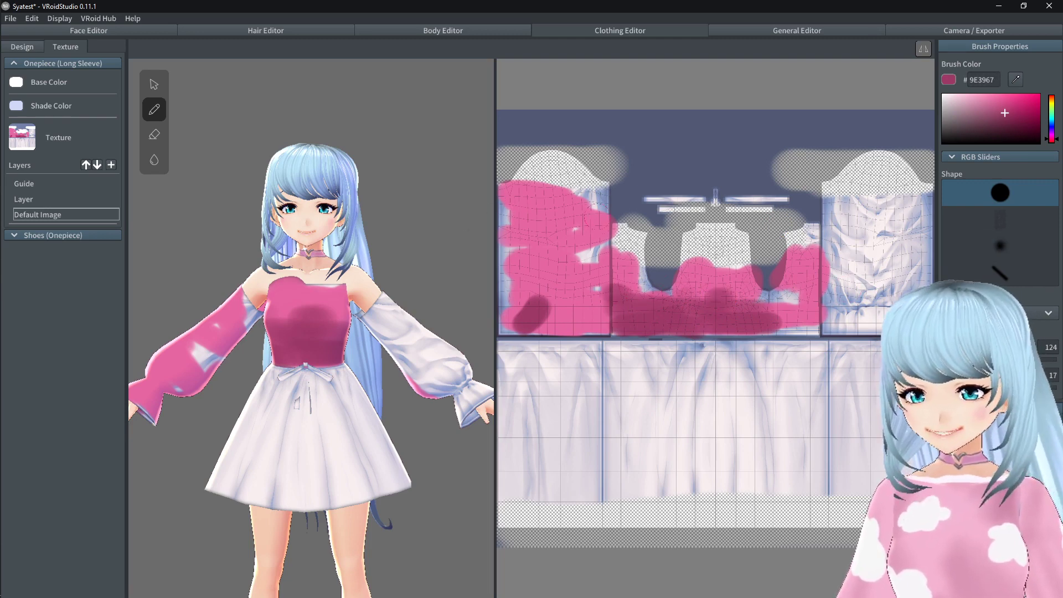
- Try to export the Default Image layer as a PNG file, and cancel the export
mouse_move(339, 229)
right_down()
mouse_move(427, 228)
mouse_move(346, 229)
right_up()
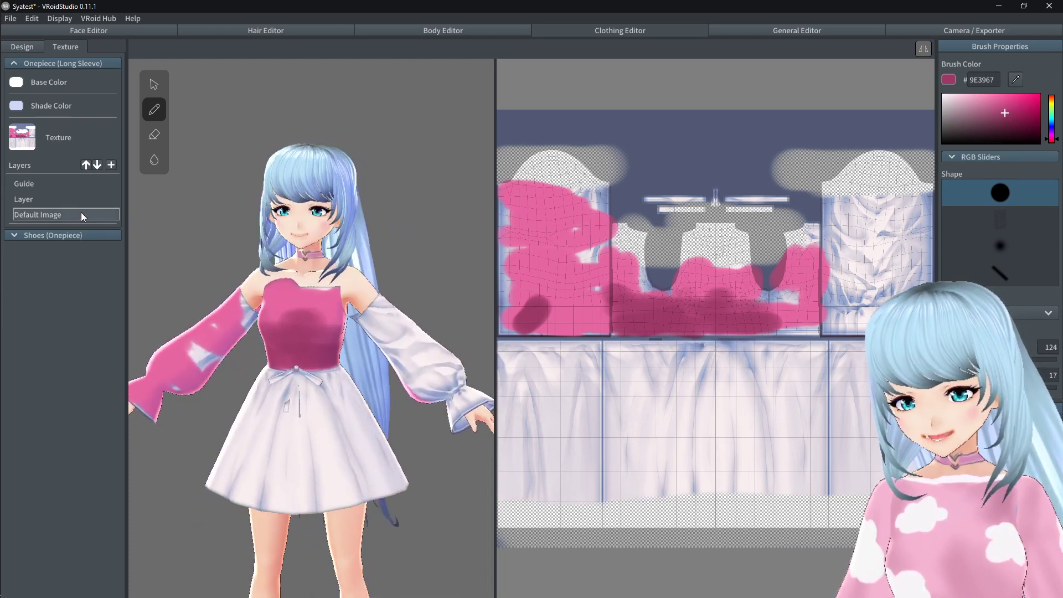
right_click(61, 216)
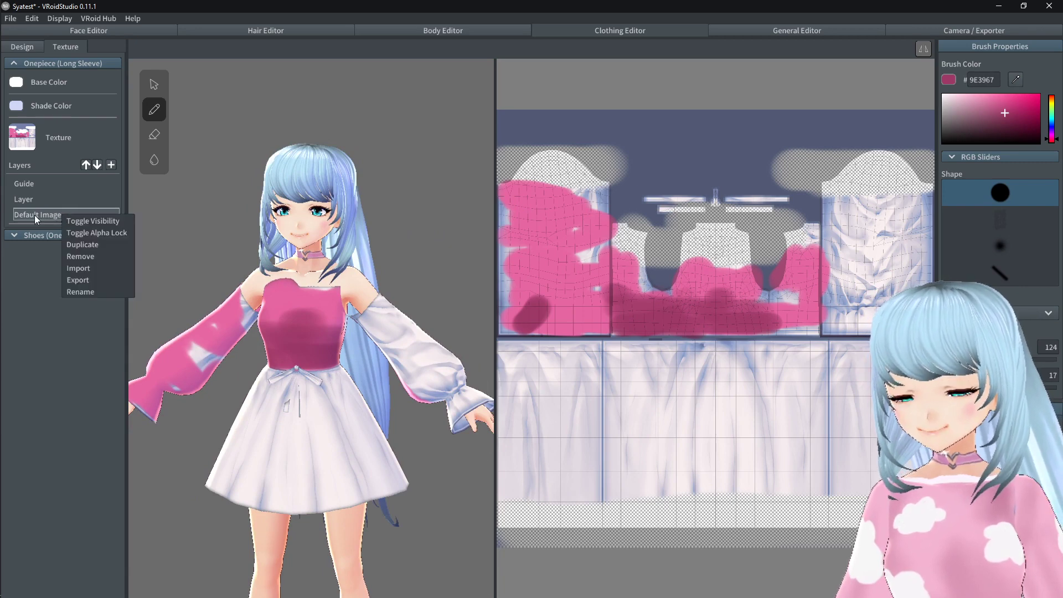
click(84, 281)
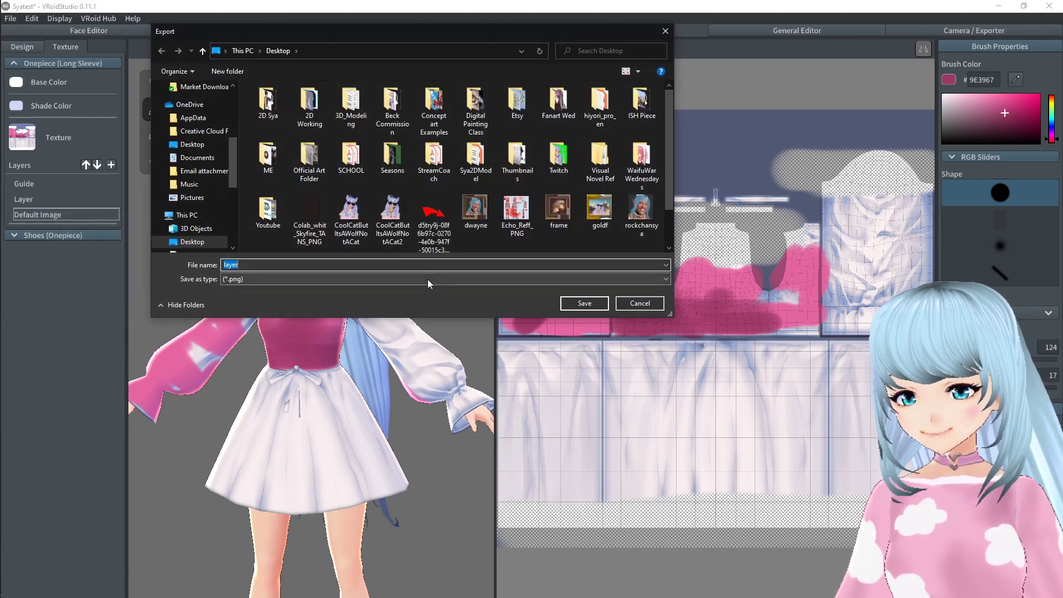
click(637, 303)
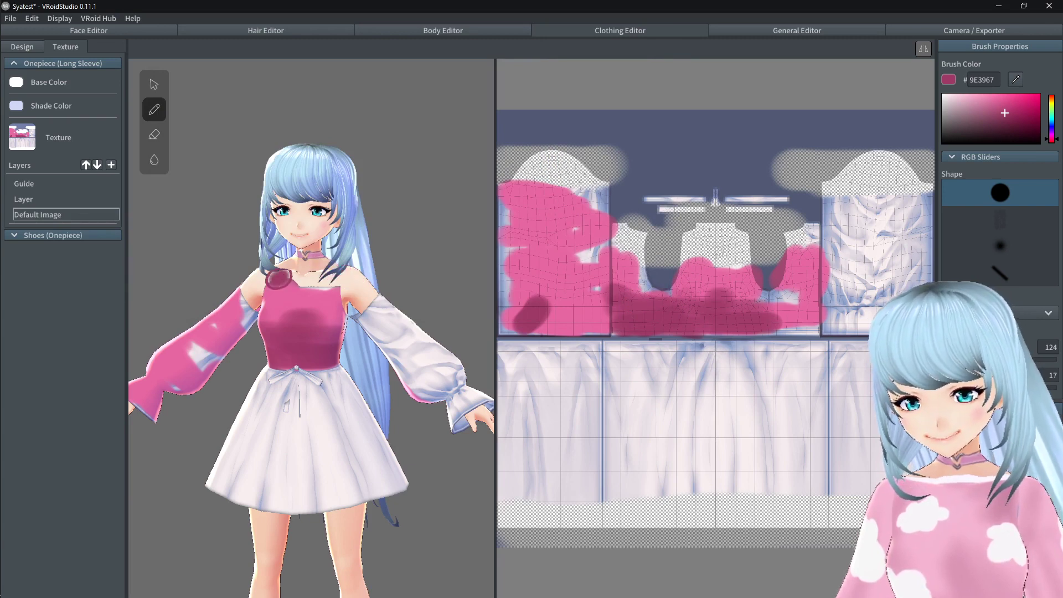
scroll(267, 279, up, 4)
mouse_move(263, 274)
right_down()
mouse_move(454, 280)
mouse_move(249, 279)
right_up()
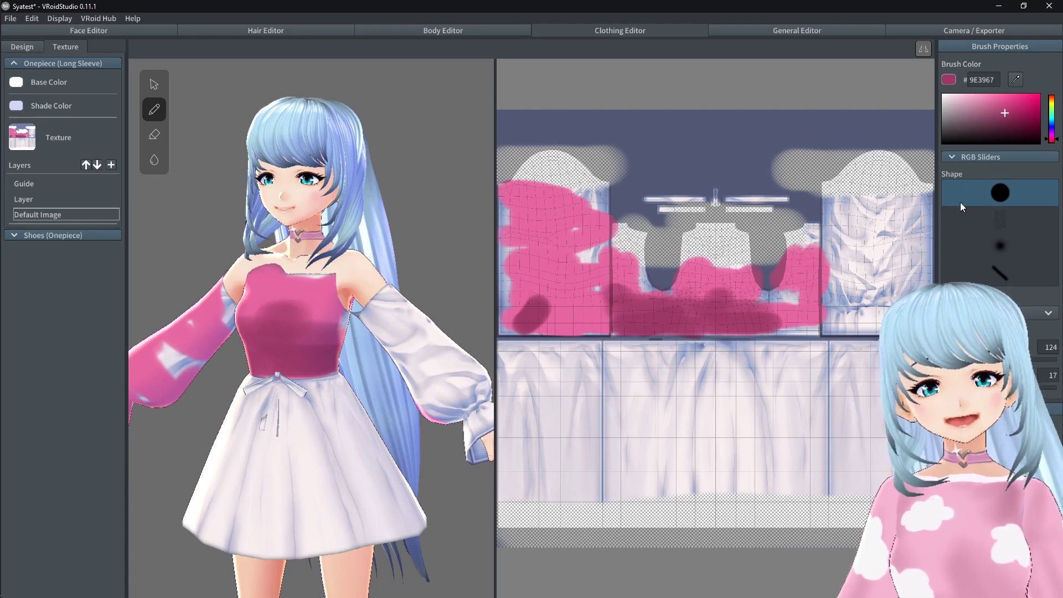
scroll(715, 328, down, 4)
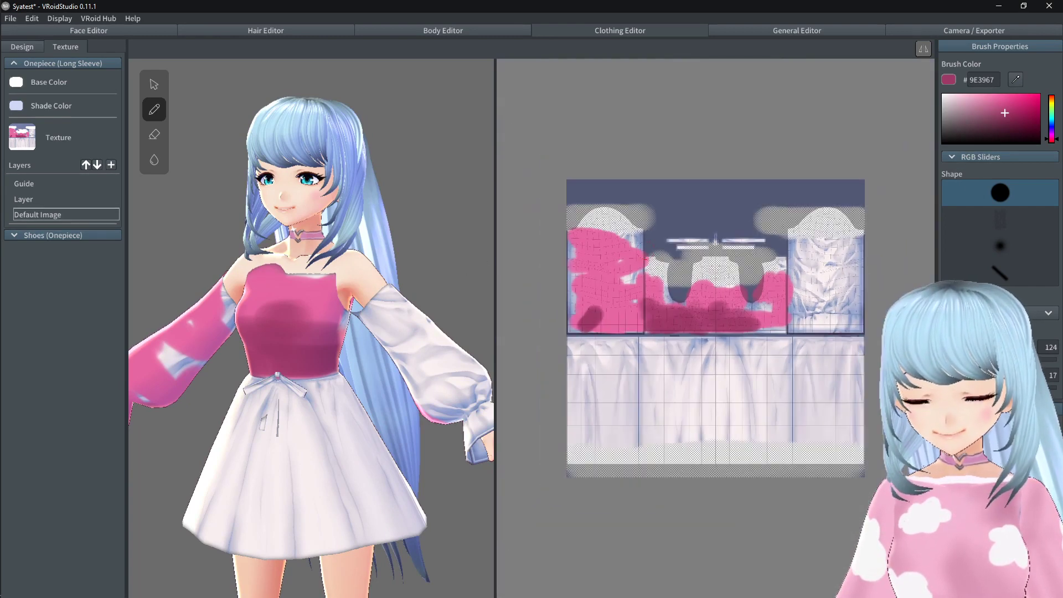
right_drag(339, 236, 189, 236)
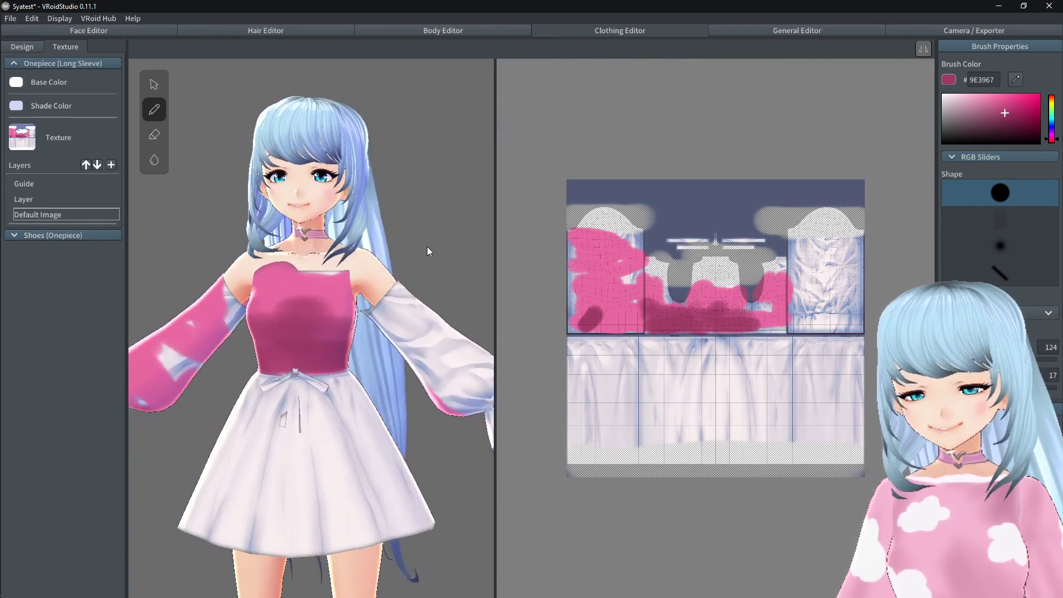
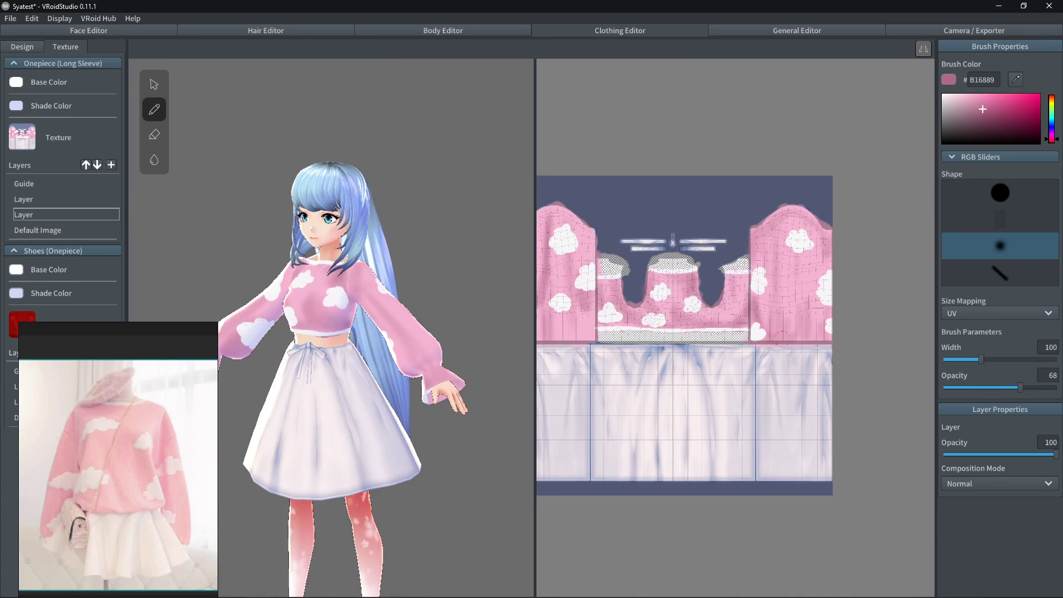
- Save the project, and erase the waist ribbon and the skirt's lower hem strip from the Default Image layer
key(ctrl+s)
click(634, 244)
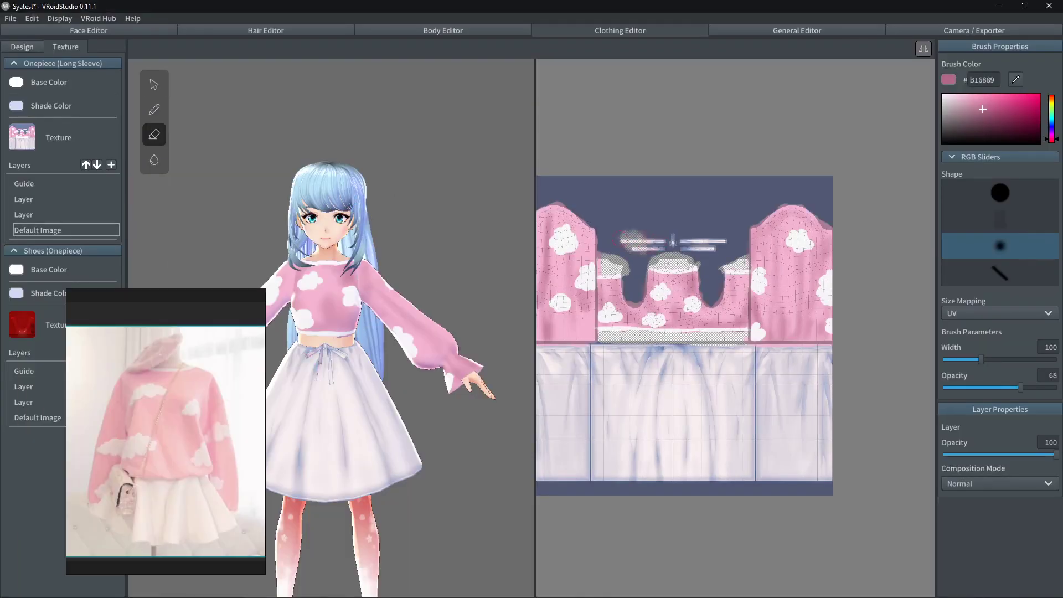
drag(720, 244, 626, 249)
drag(761, 476, 544, 483)
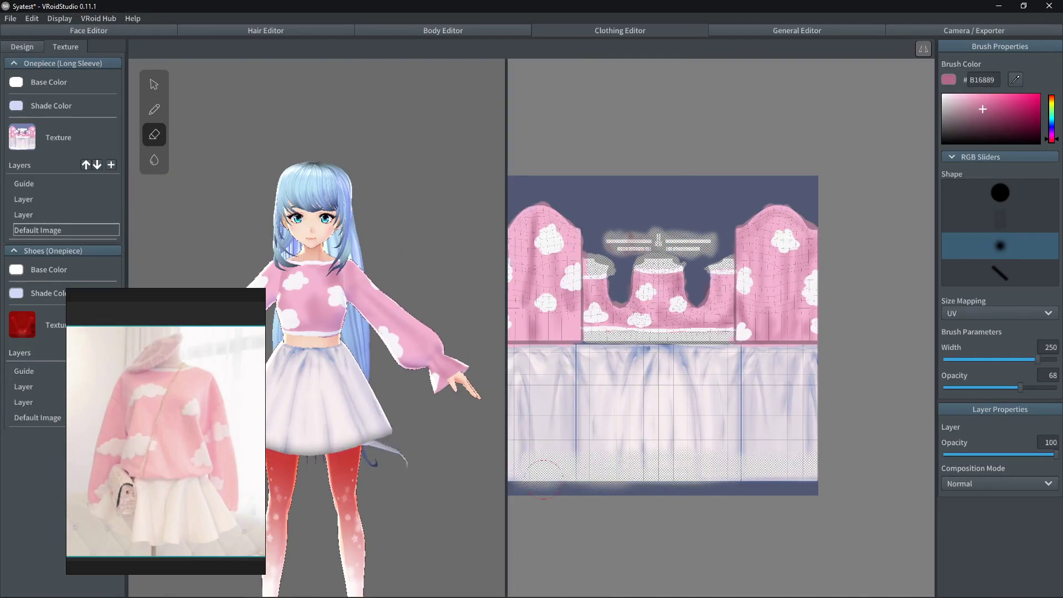
- Paint blue 45588D fold shading along the skirt's waistband and down its upper part with a soft brush 100 wide
click(154, 109)
click(991, 116)
drag(1036, 359, 981, 359)
drag(559, 354, 559, 410)
drag(759, 354, 758, 413)
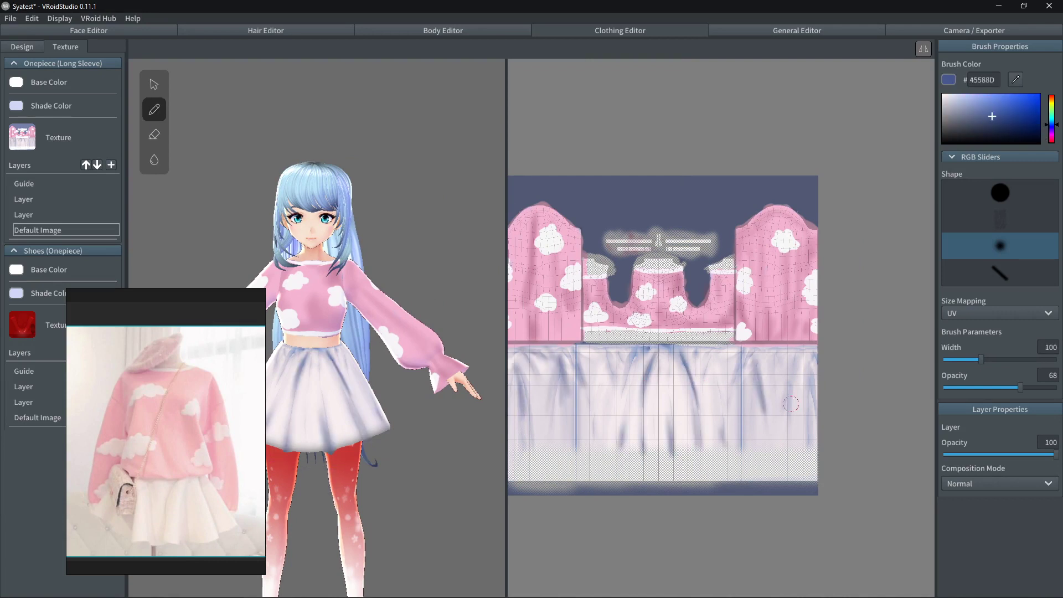
drag(515, 349, 675, 351)
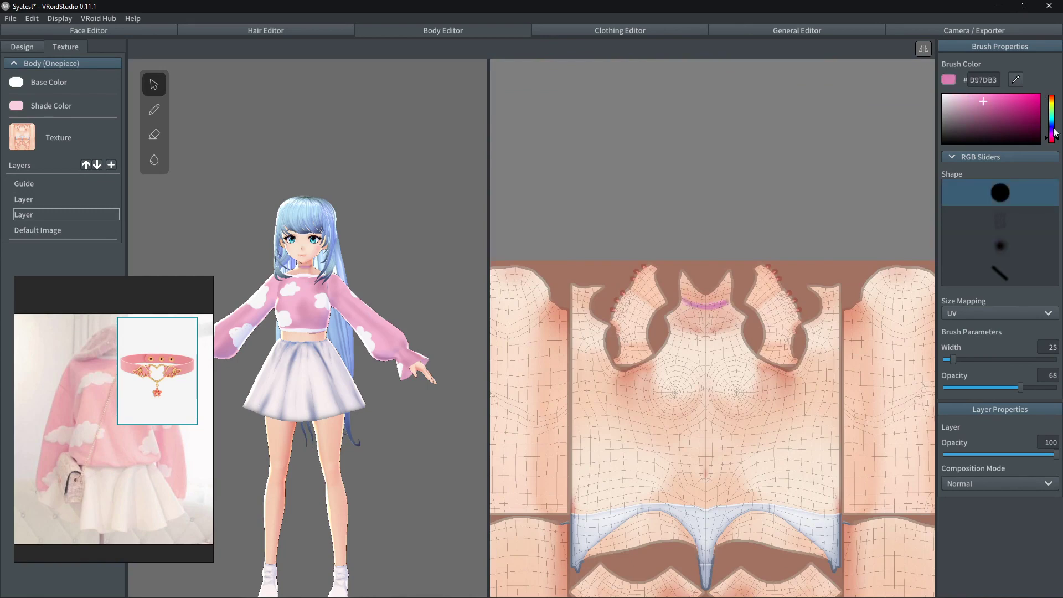
- Try to draw a yellow winged heart with darker 907812 shading on the pink choker band of the body texture
scroll(733, 321, up, 3)
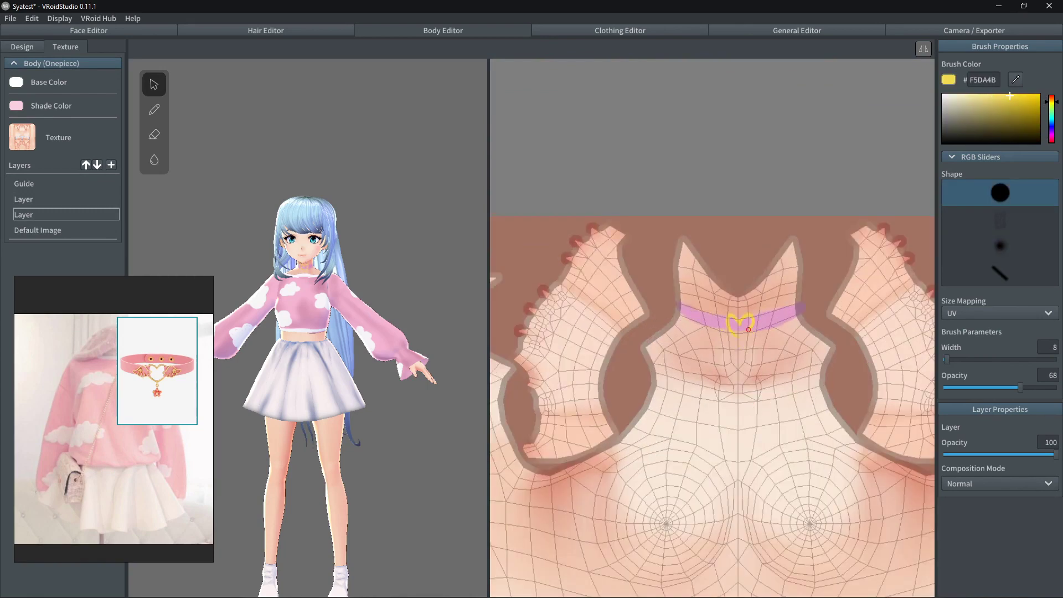
key(e)
key(b)
click(1051, 140)
mouse_move(755, 327)
mouse_down()
mouse_move(771, 321)
mouse_move(745, 335)
mouse_up()
click(1051, 102)
click(944, 95)
click(1027, 116)
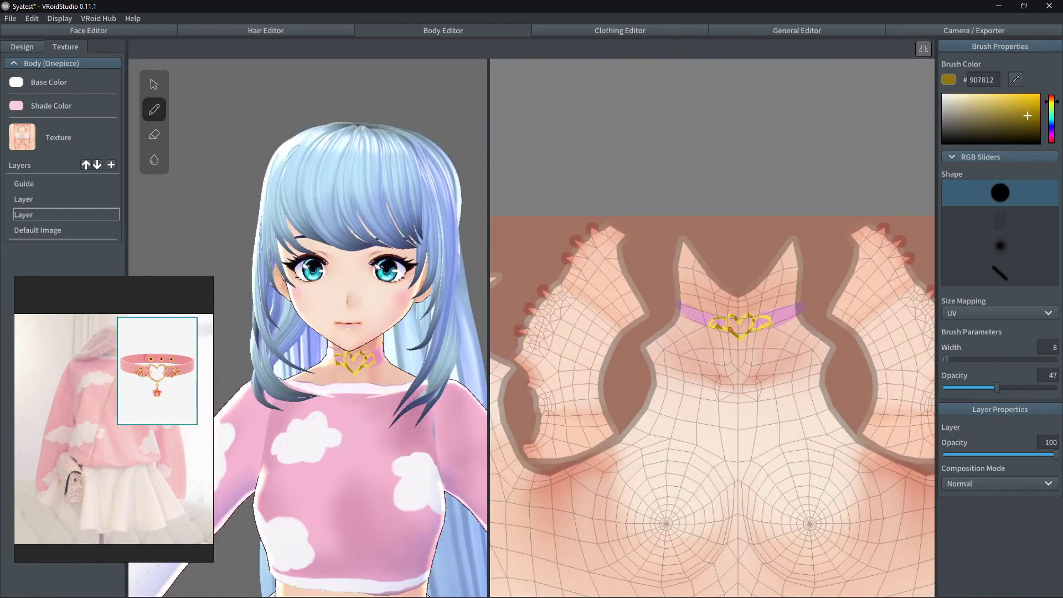
click(1000, 246)
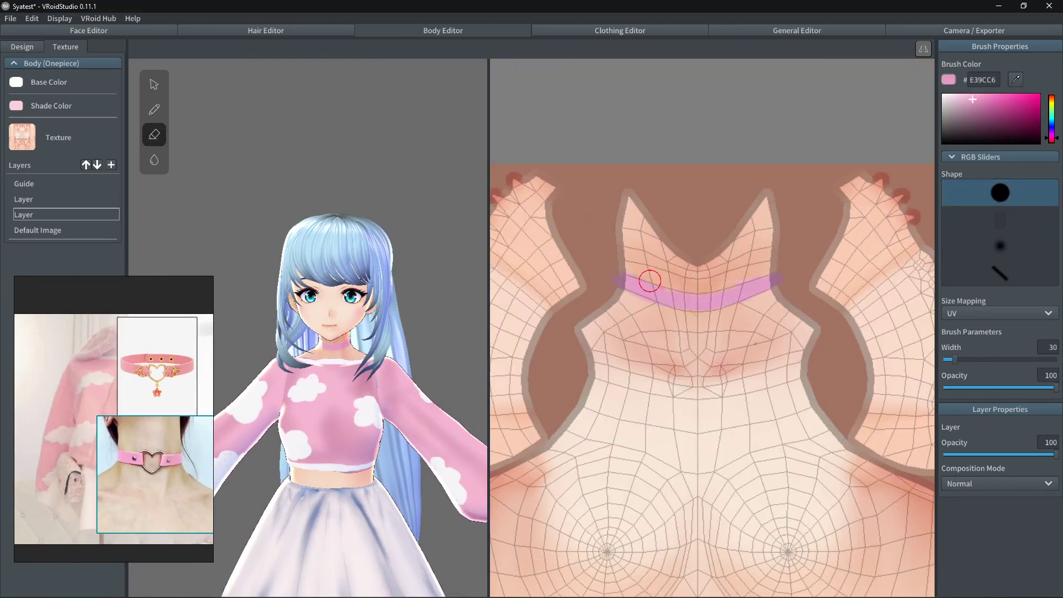
- Clean up the choker band's edge, draw a grey 7C6E76 heart and studs on it, and erase the band inside the heart
drag(637, 279, 659, 283)
right_drag(387, 310, 351, 312)
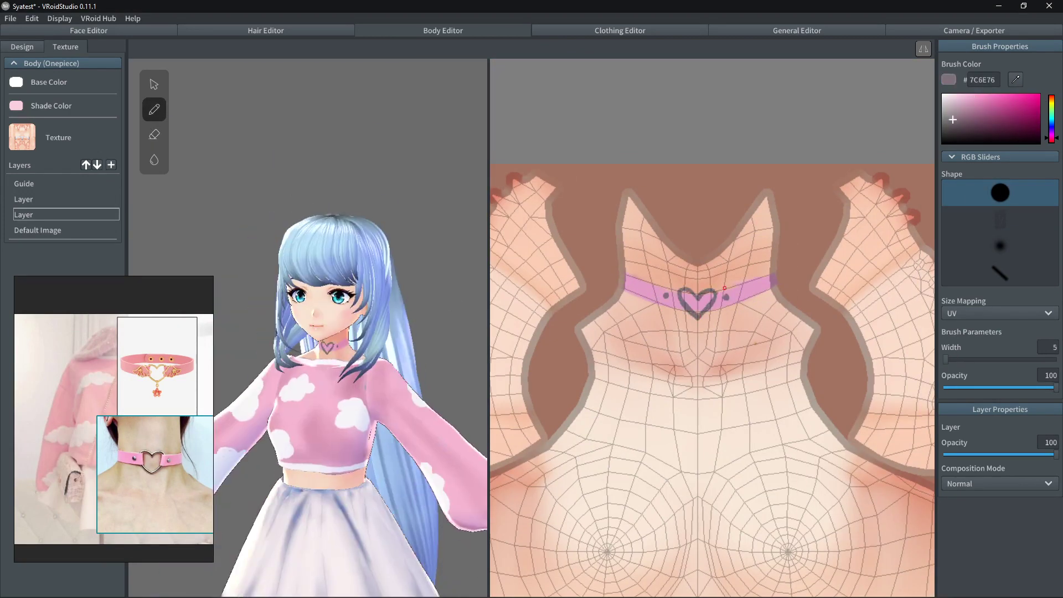
alt+click(702, 292)
key(b)
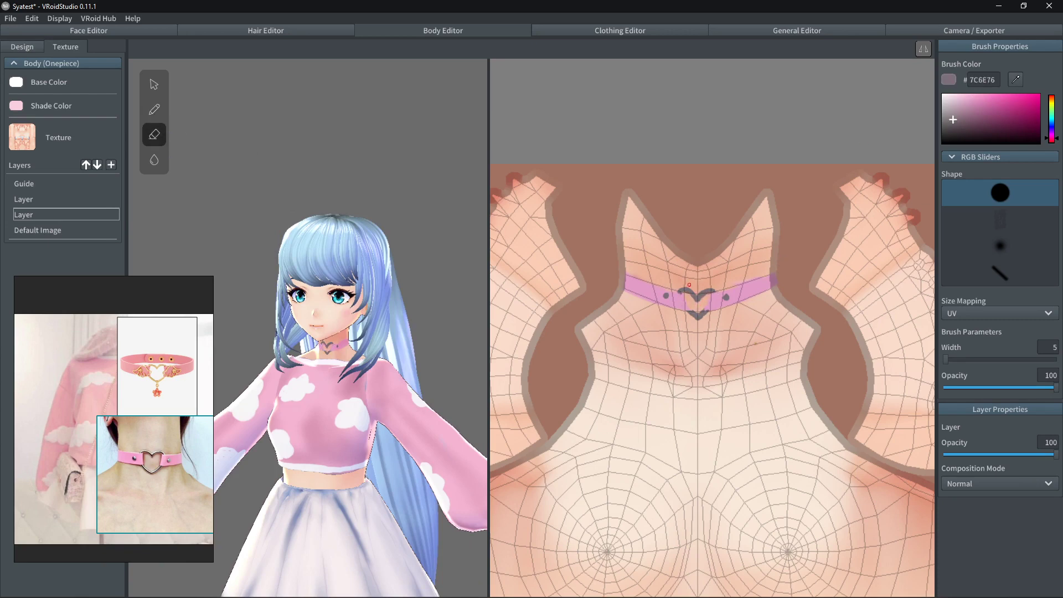
alt+click(689, 284)
key(p)
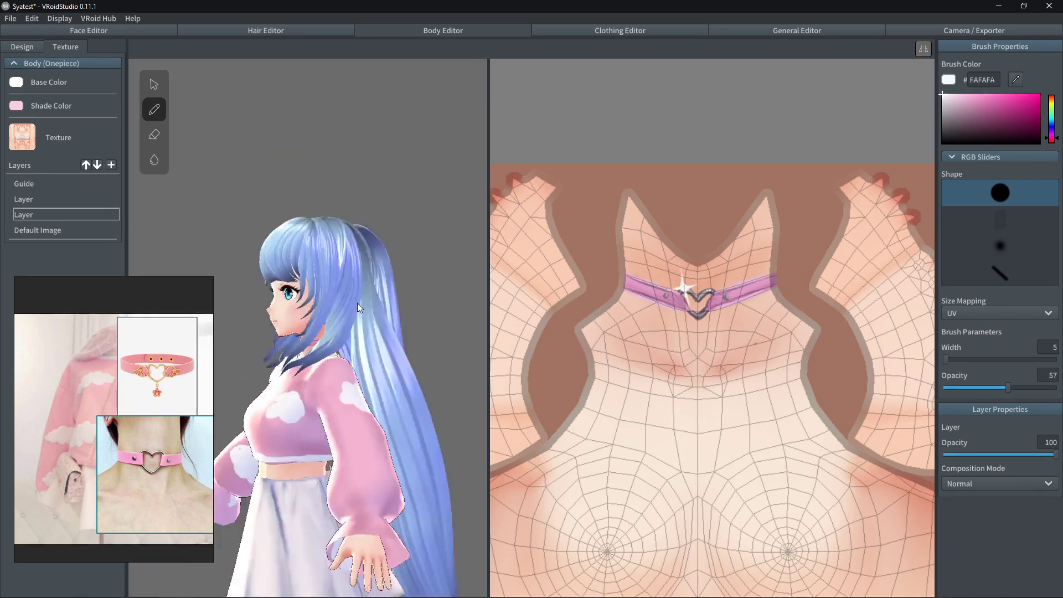
- Add near-white FAFAFA highlights to the choker's heart and paint darker shading lines along the edges of the pink band
alt+click(703, 288)
key(p)
mouse_move(714, 304)
mouse_down()
mouse_move(774, 291)
mouse_move(718, 293)
mouse_up()
key(e)
key(b)
drag(623, 283, 675, 290)
click(975, 115)
drag(620, 290, 682, 309)
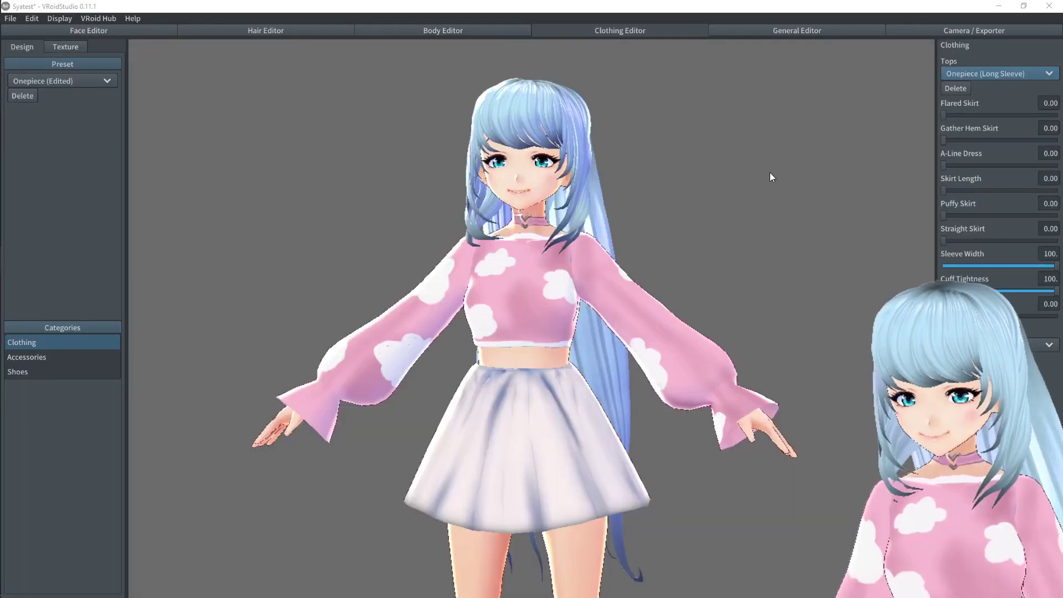
- Switch the top to the custom Onepiece (Long Sleeve) with the red Christmas dress texture
click(1014, 72)
click(1014, 69)
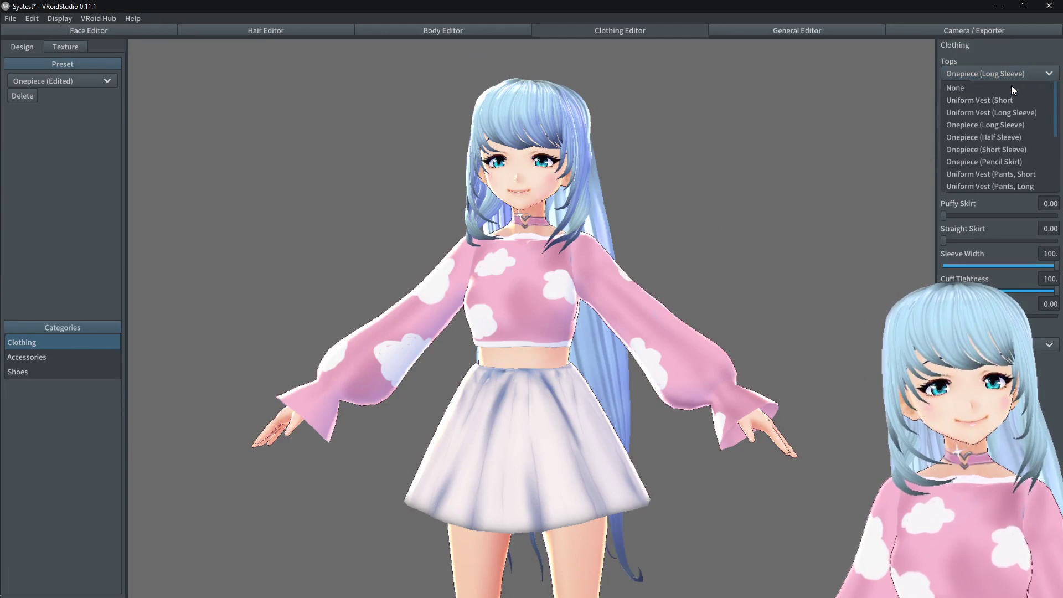
scroll(998, 133, down, 2)
scroll(998, 133, up, 2)
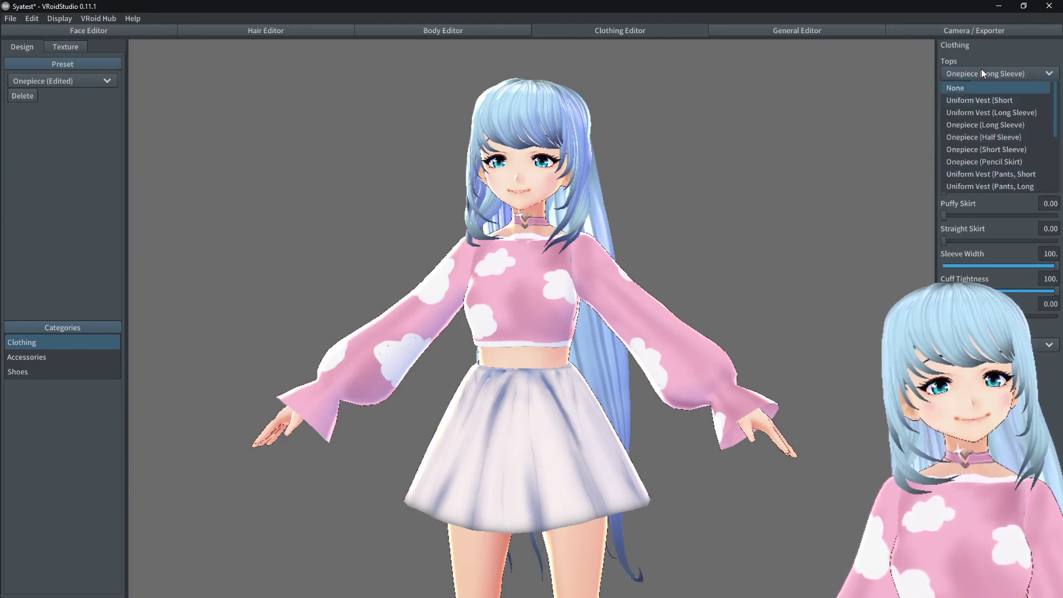
scroll(999, 116, down, 3)
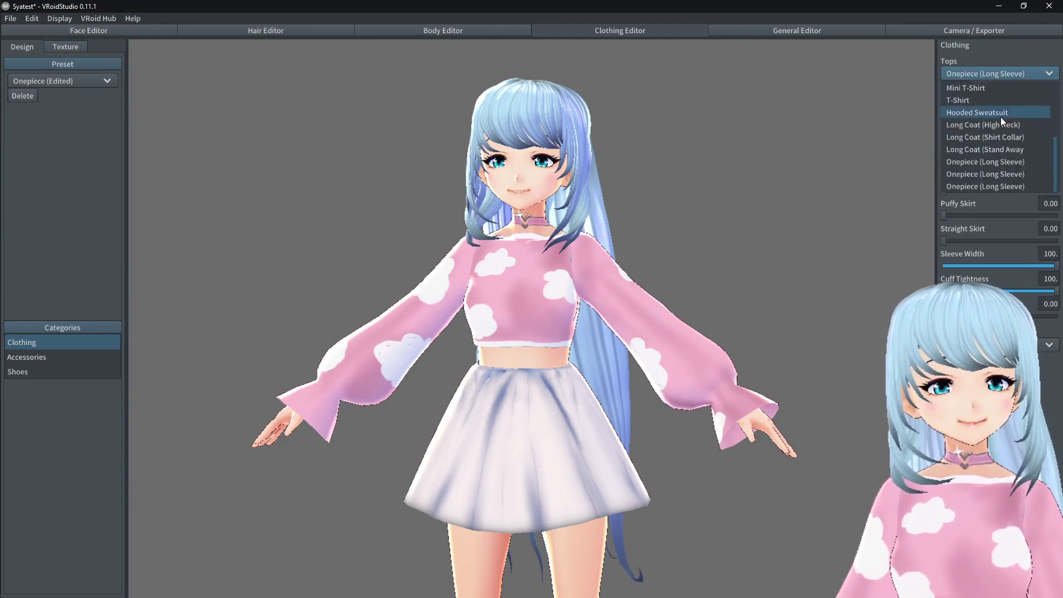
click(992, 162)
click(999, 74)
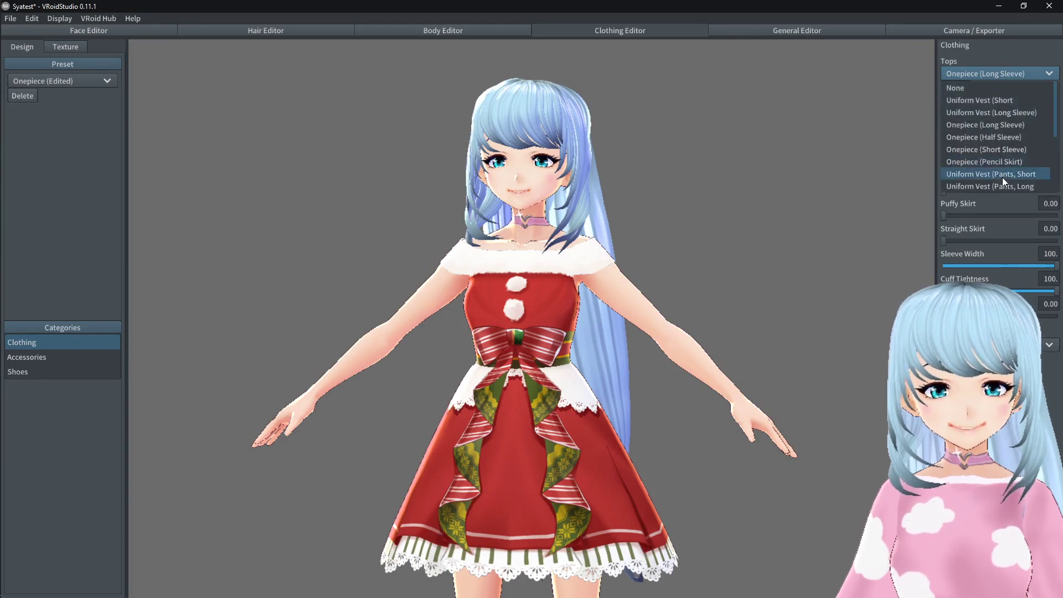
scroll(1003, 175, down, 2)
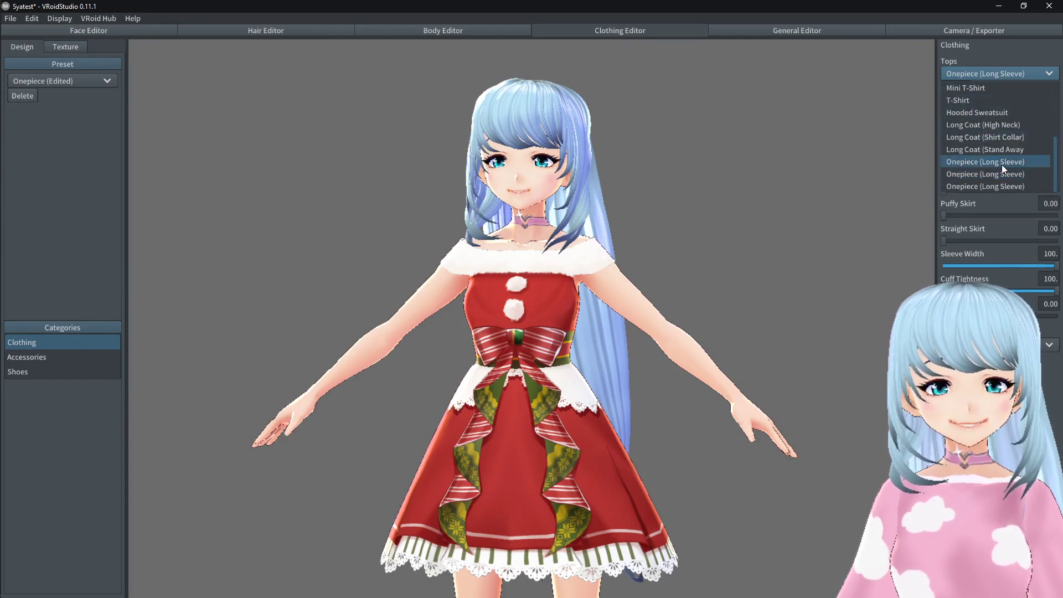
click(1002, 164)
- Switch to the half-painted pink Onepiece (Long Sleeve), return to the pink cloud sweater version, and inspect the outfit
click(999, 73)
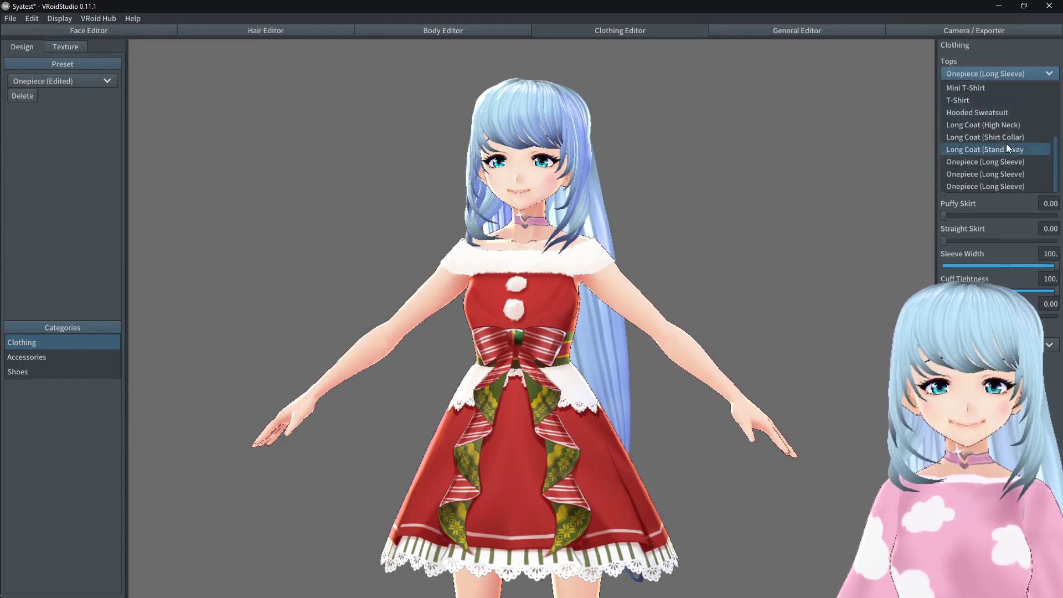
click(1006, 174)
click(996, 74)
click(999, 184)
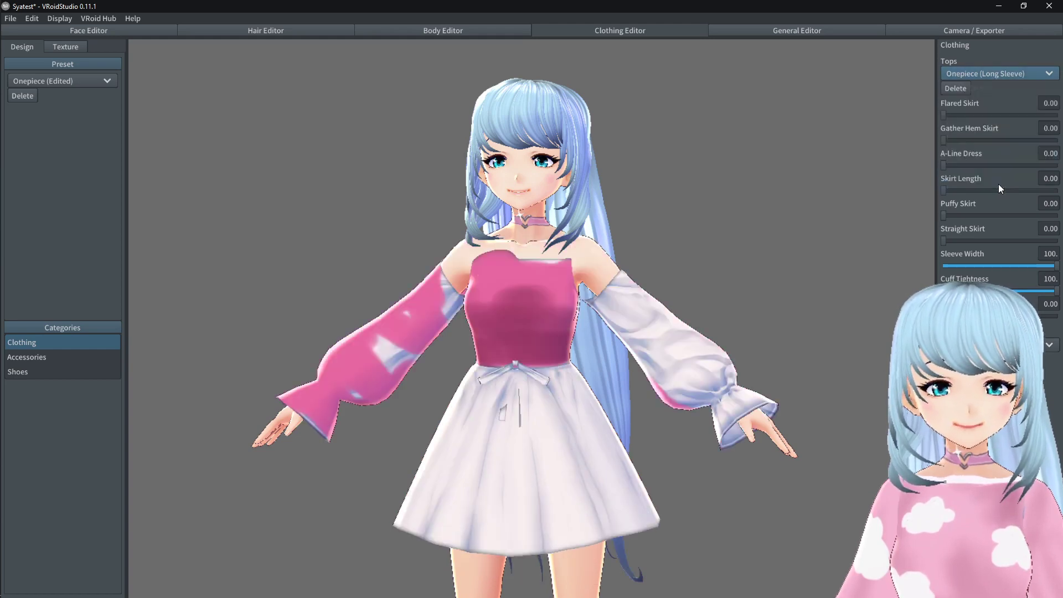
click(1012, 73)
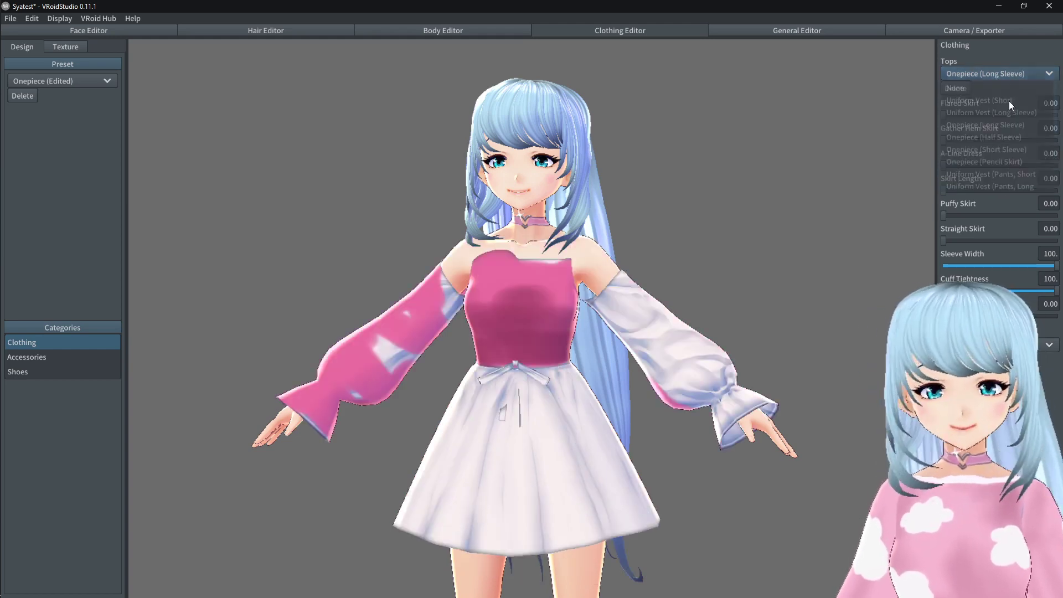
scroll(990, 182, down, 3)
click(989, 181)
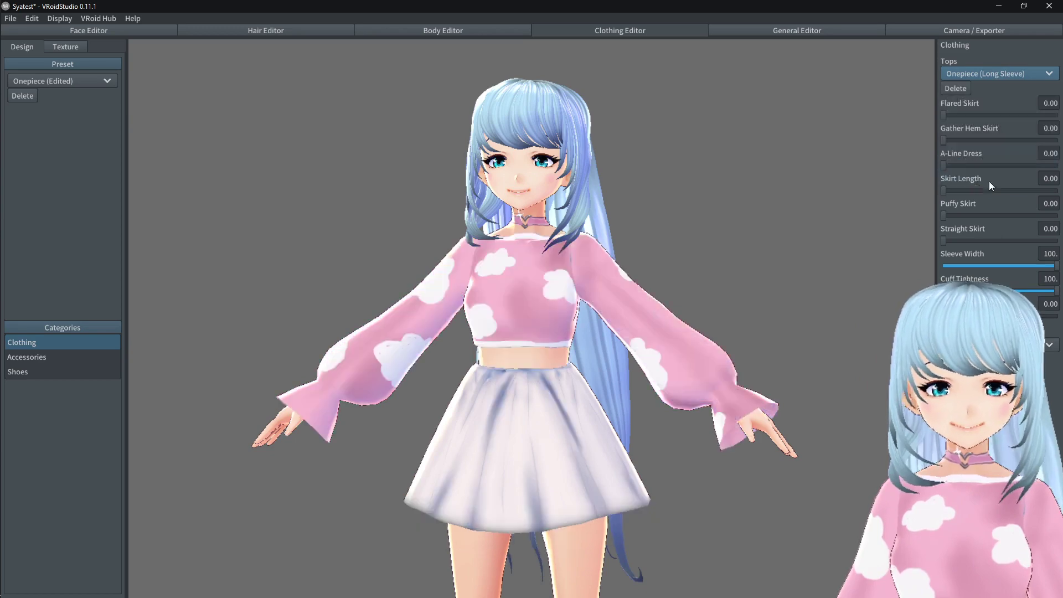
right_drag(730, 234, 695, 236)
right_drag(709, 177, 715, 176)
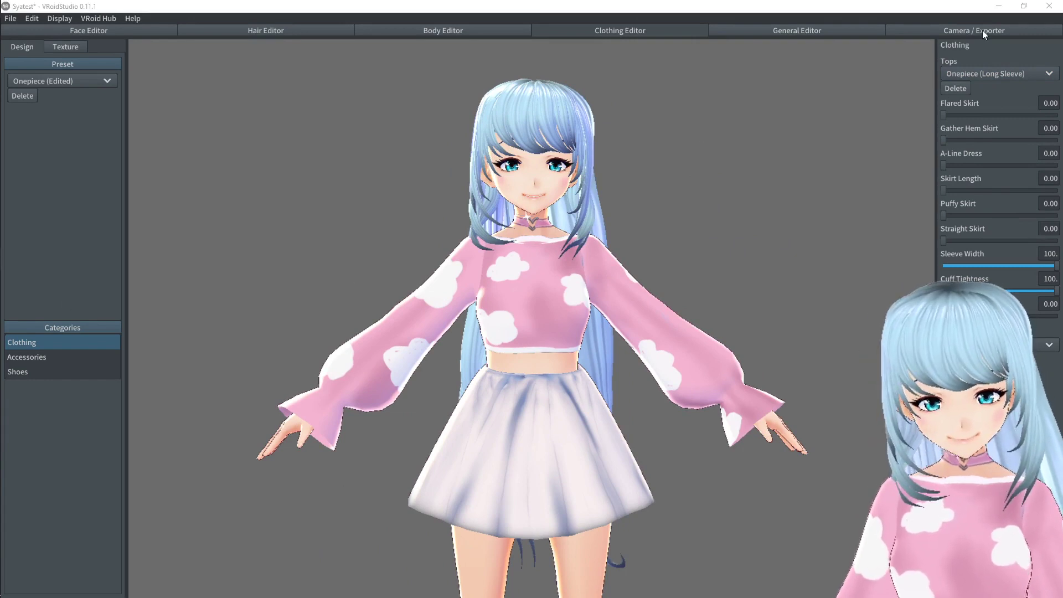
- Open the avatar's VRM export settings, review the permission and license fields, and cancel the export
click(939, 32)
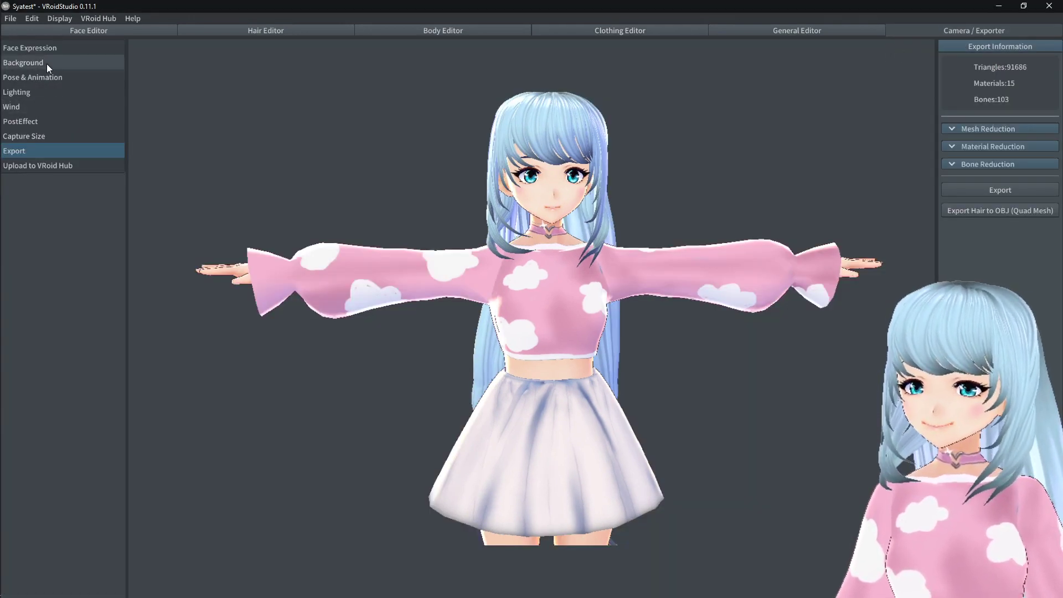
click(1018, 191)
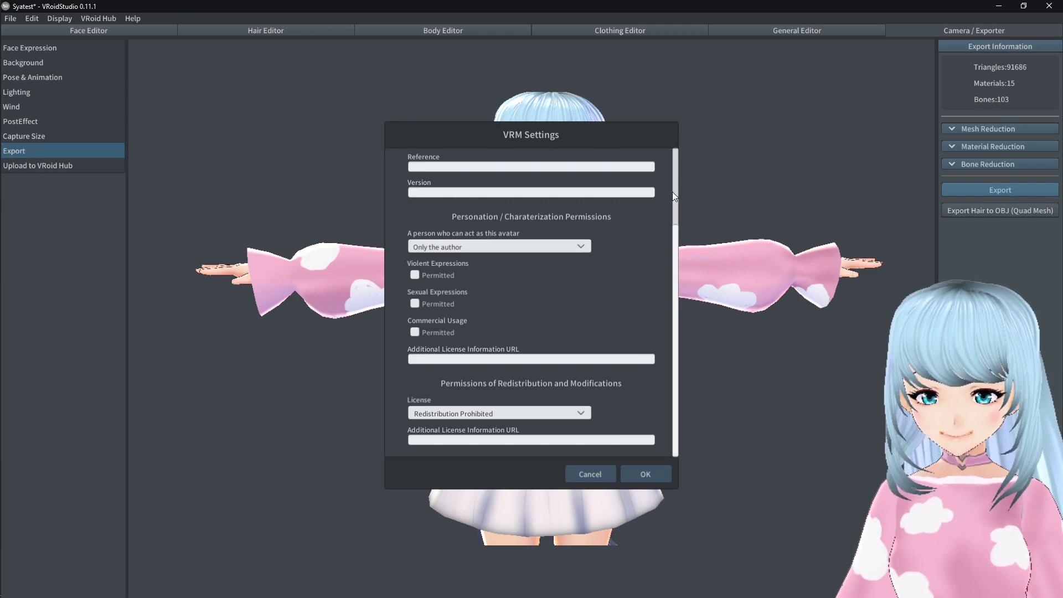
scroll(676, 223, up, 3)
scroll(676, 227, down, 3)
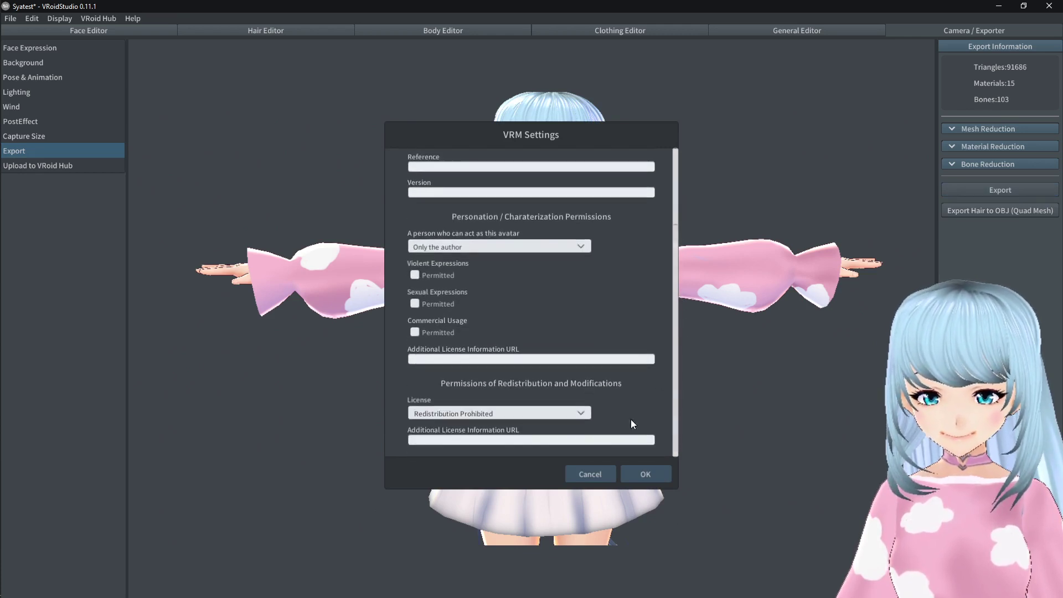
click(593, 474)
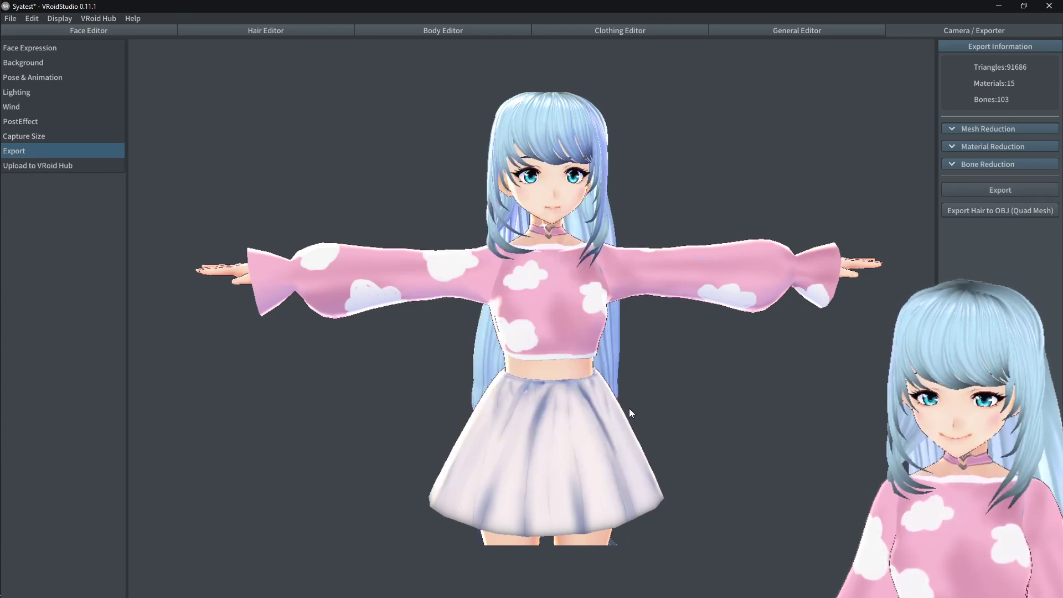